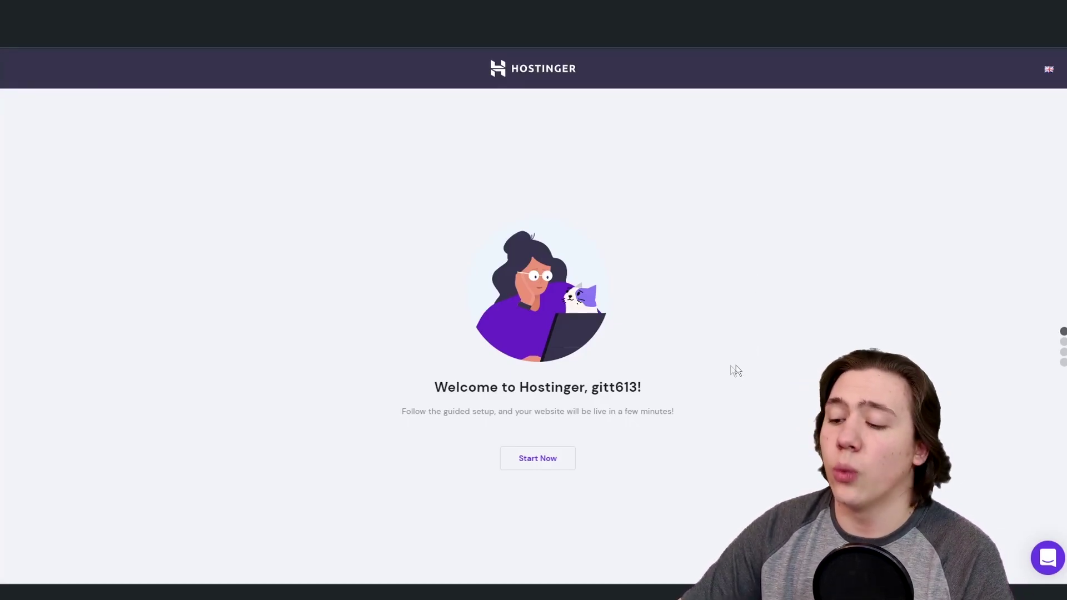
Step: Start the guided hosting setup and choose gitt613sample.com as the website's domain
click(552, 464)
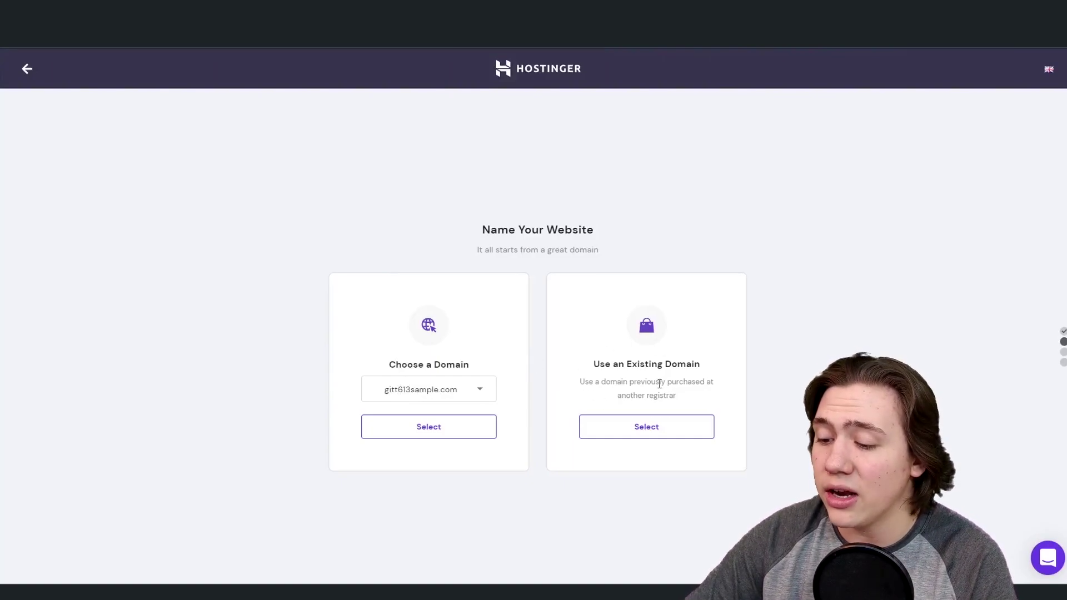
click(452, 384)
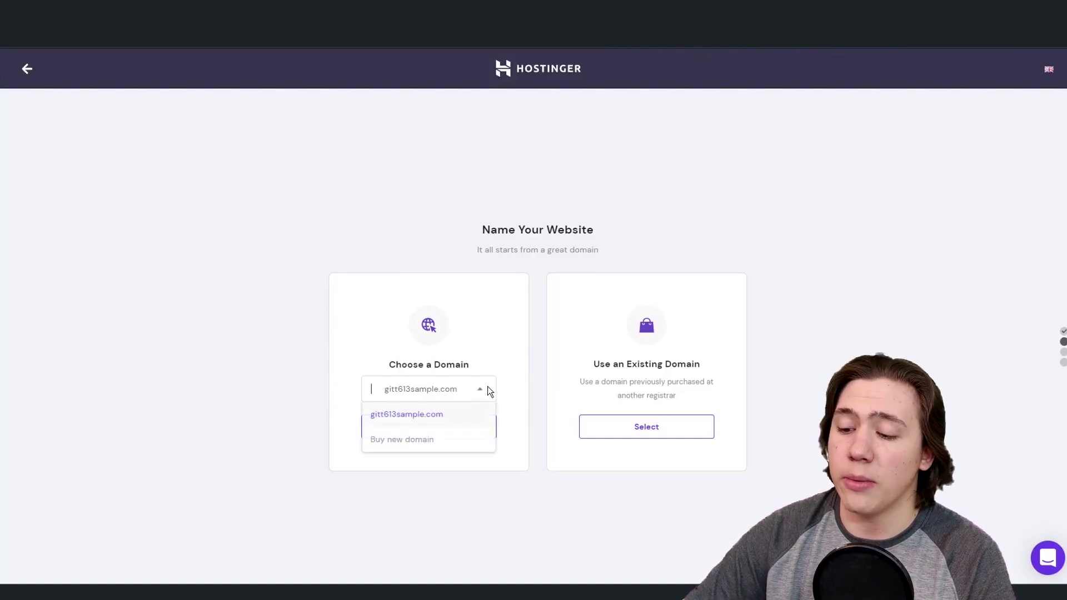
click(388, 415)
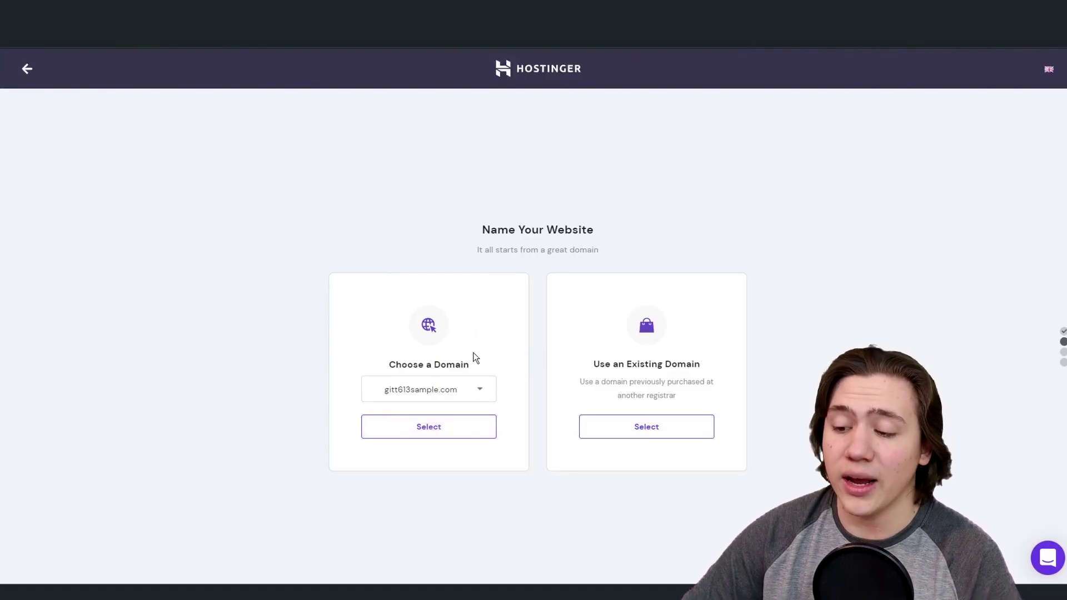
click(446, 426)
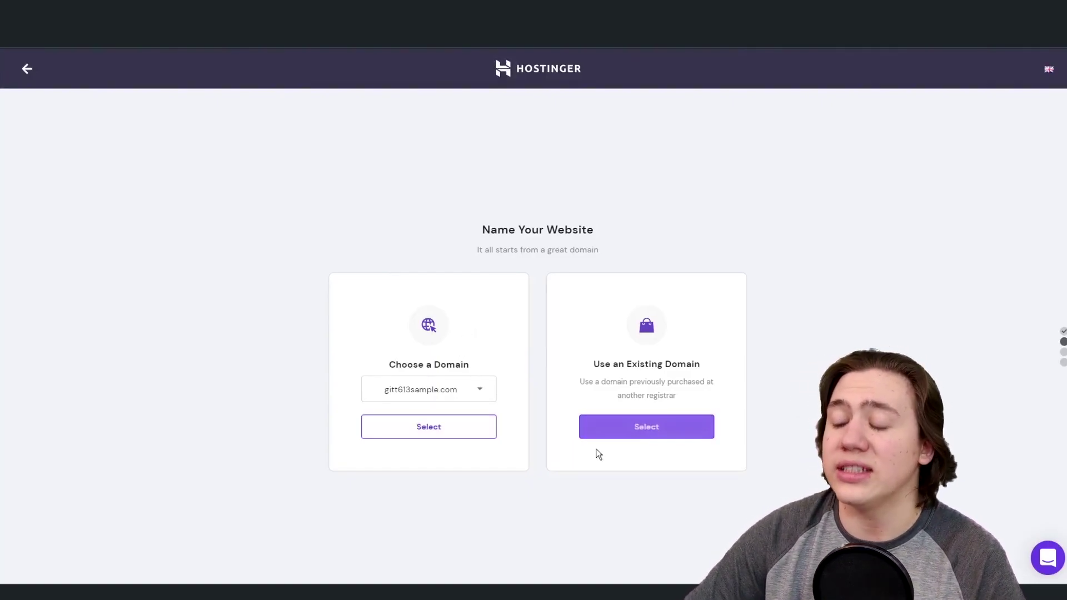
click(429, 426)
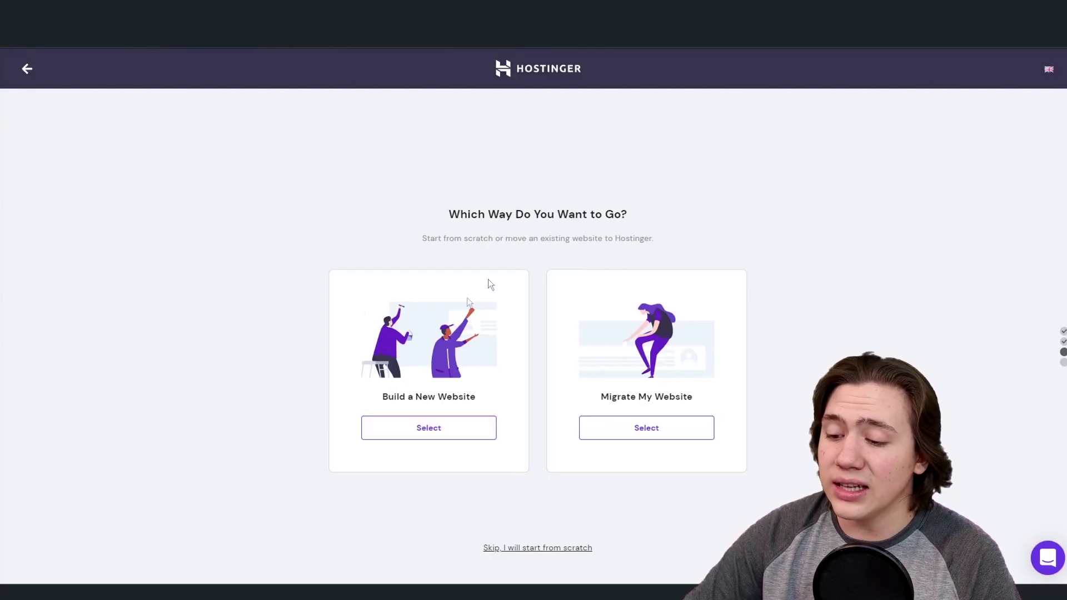
Step: Choose to build a new website, indicate prior website-building experience, and pick WordPress as the platform
click(416, 430)
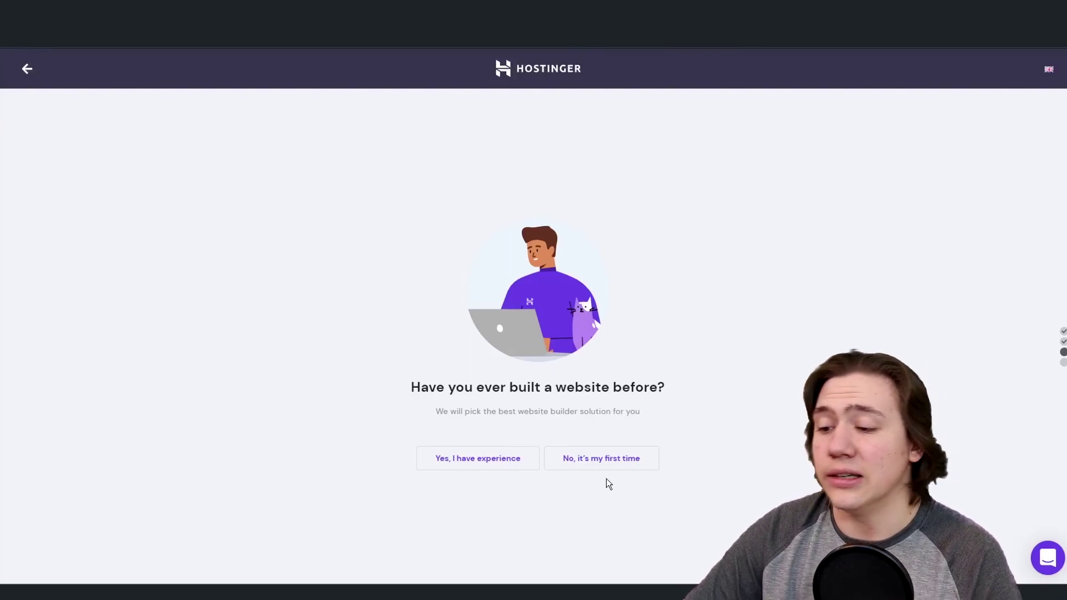
click(476, 459)
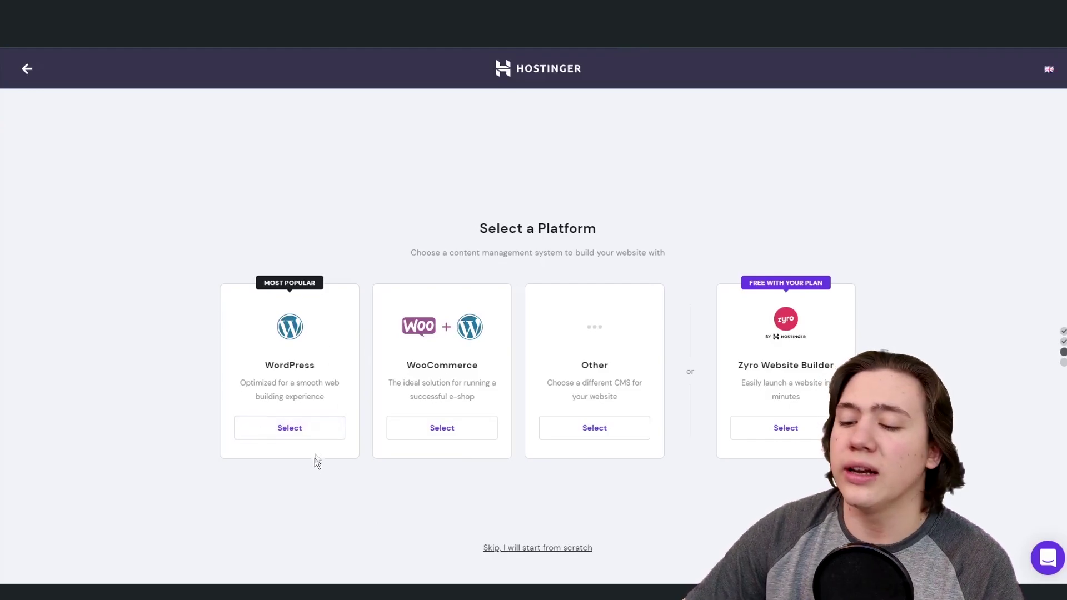
click(302, 432)
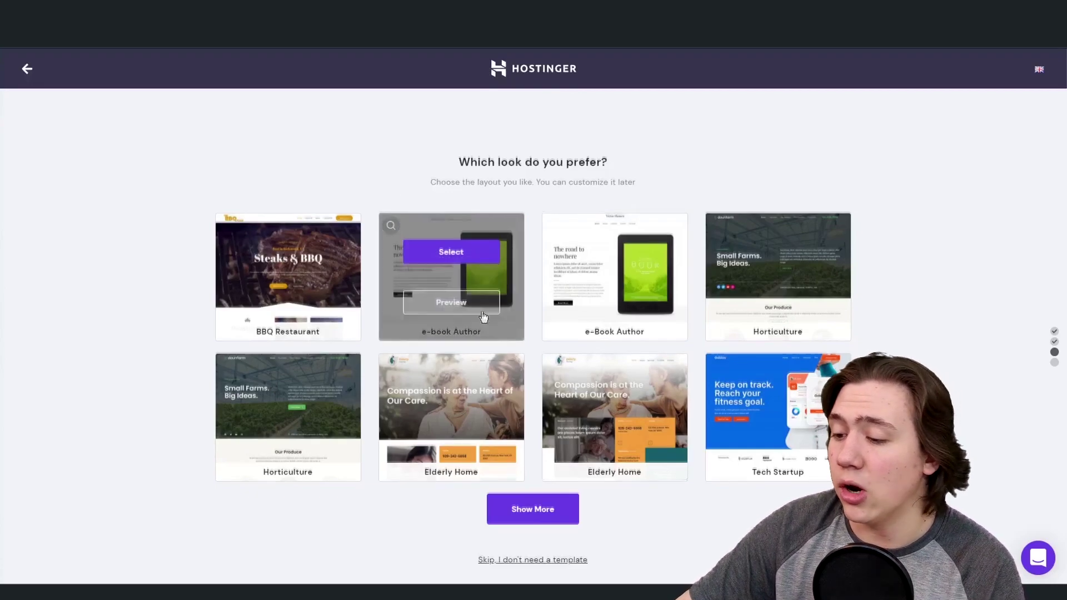
Step: Show more layout templates and select the second Musician template, the one with the red concert band
scroll(411, 233, down, 1)
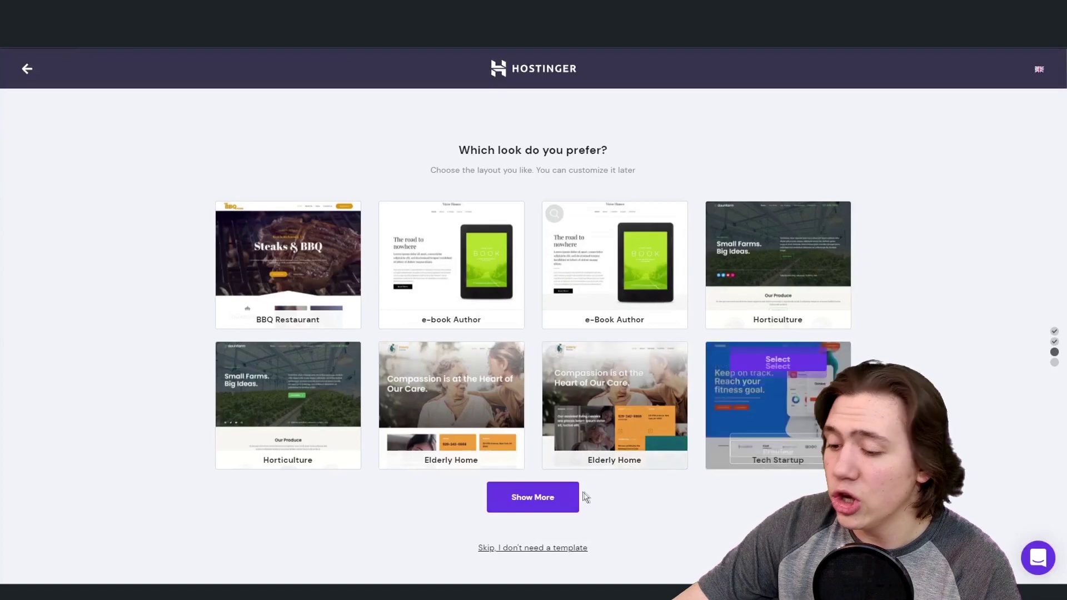
click(553, 497)
scroll(555, 431, down, 2)
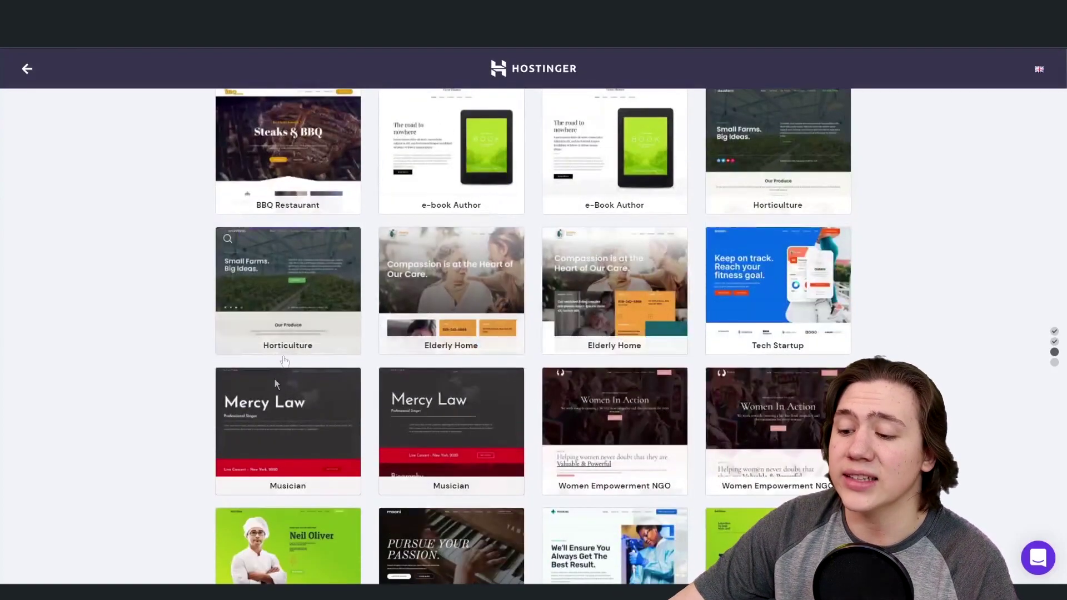
scroll(571, 348, down, 3)
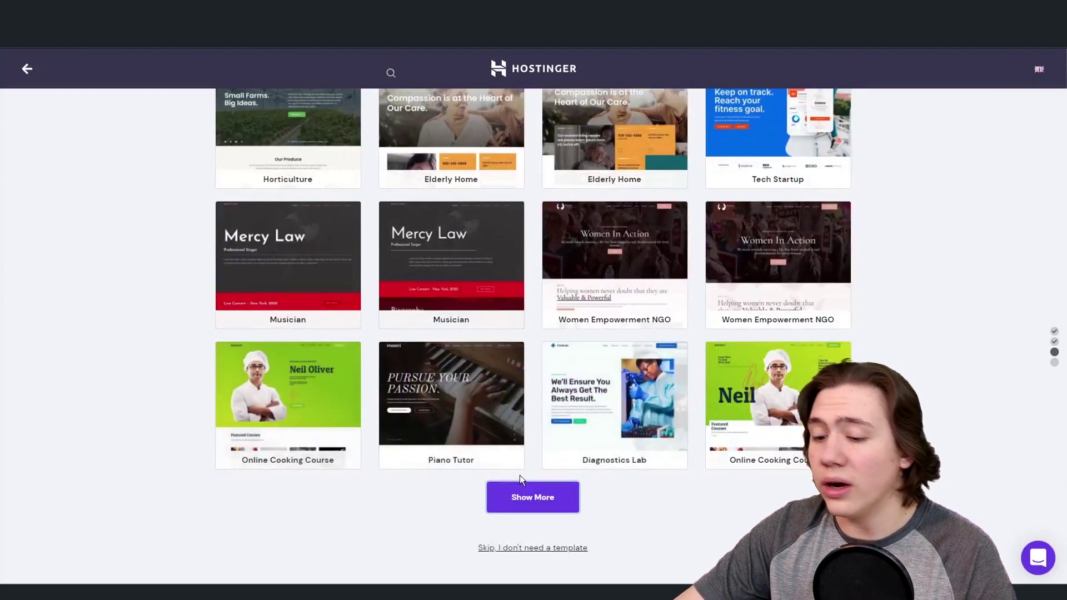
scroll(553, 453, up, 2)
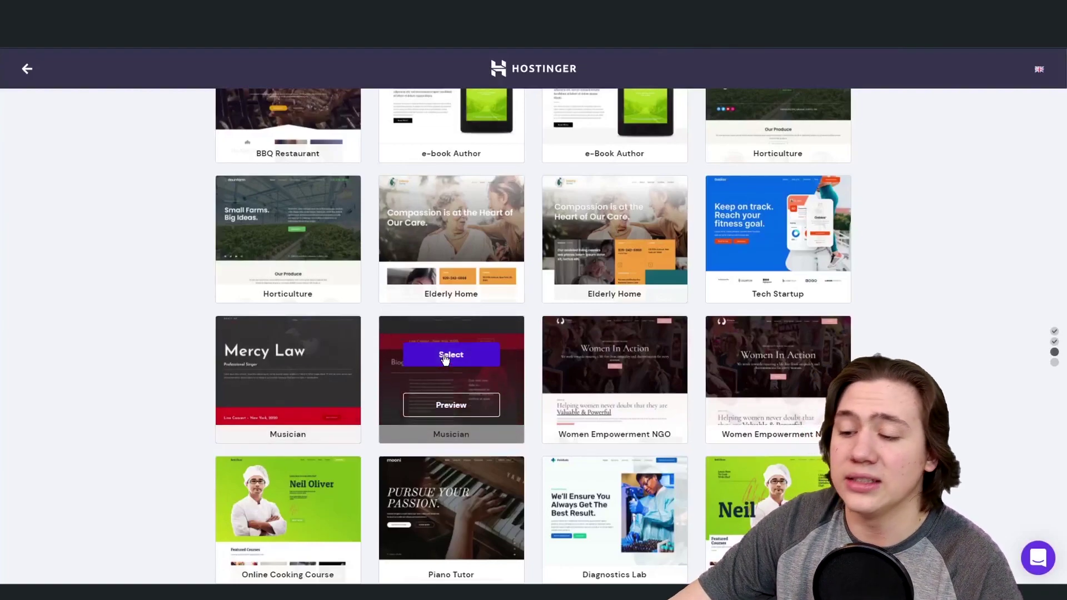
click(445, 355)
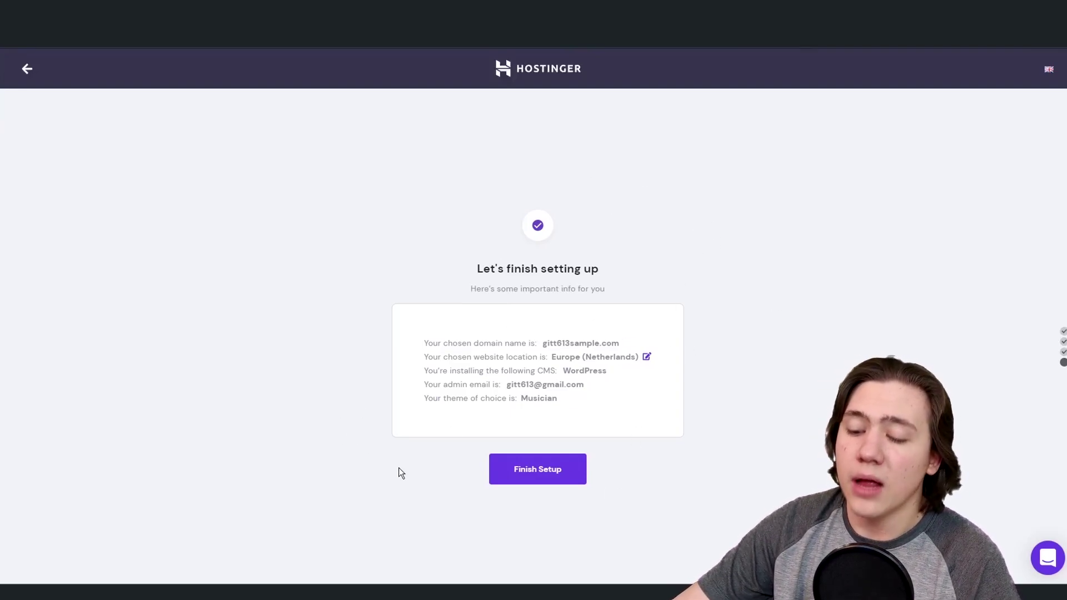
Step: Finish the website setup and go to the WordPress admin dashboard
click(560, 473)
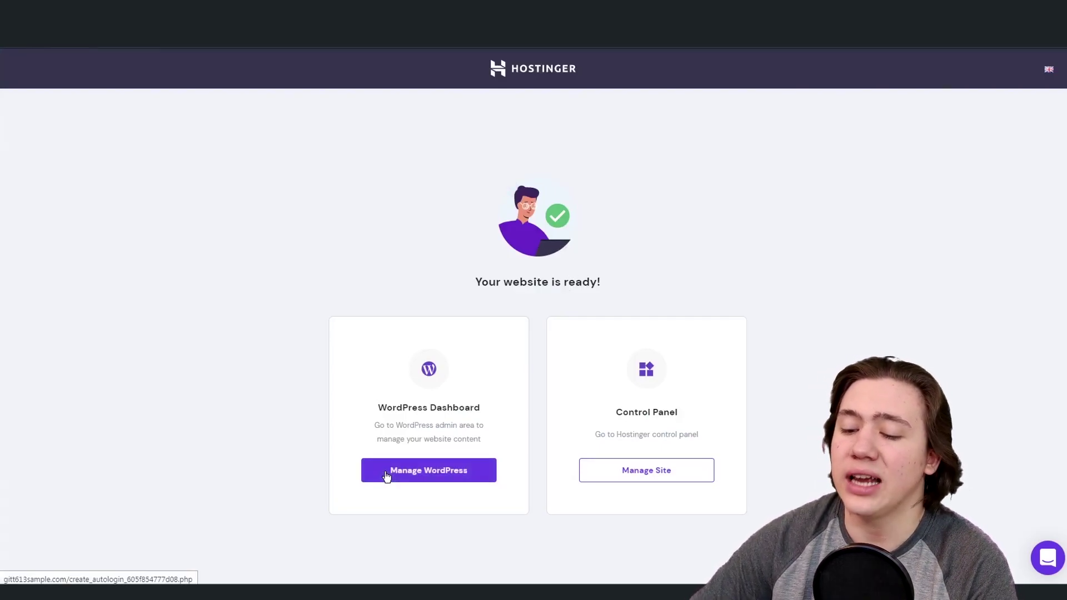
click(422, 468)
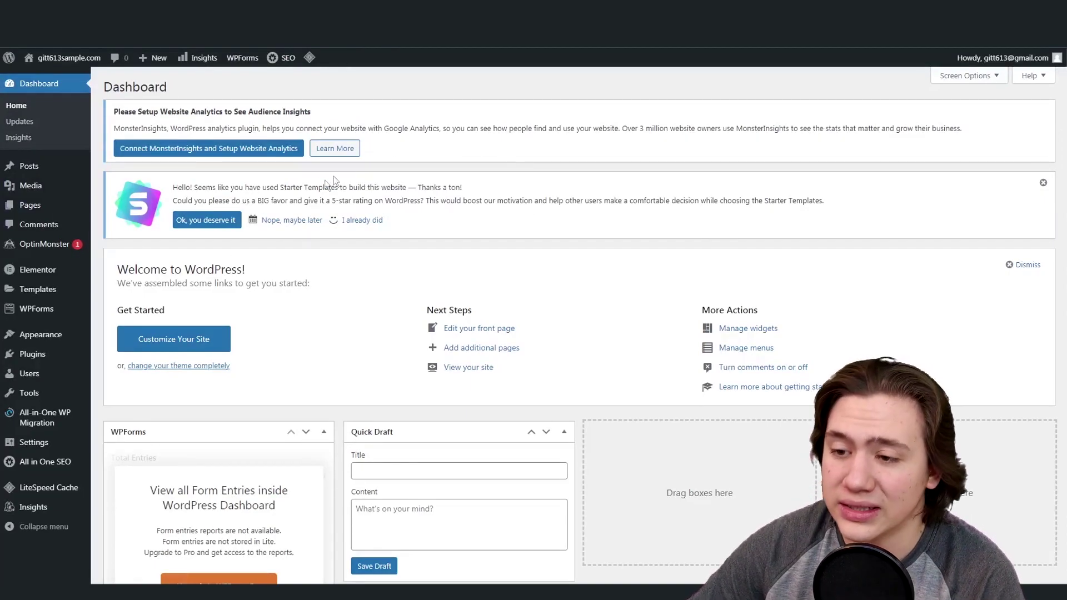
Step: Look over the WordPress dashboard, including its WPForms, Elementor, Templates and migration entries
scroll(319, 185, down, 10)
scroll(524, 265, up, 10)
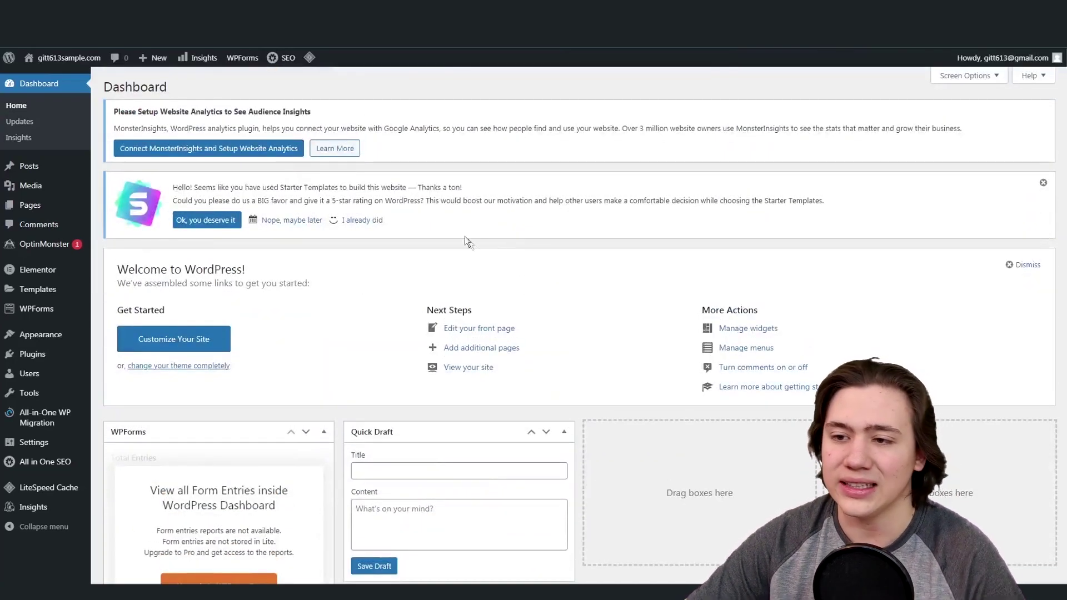
mouse_move(232, 61)
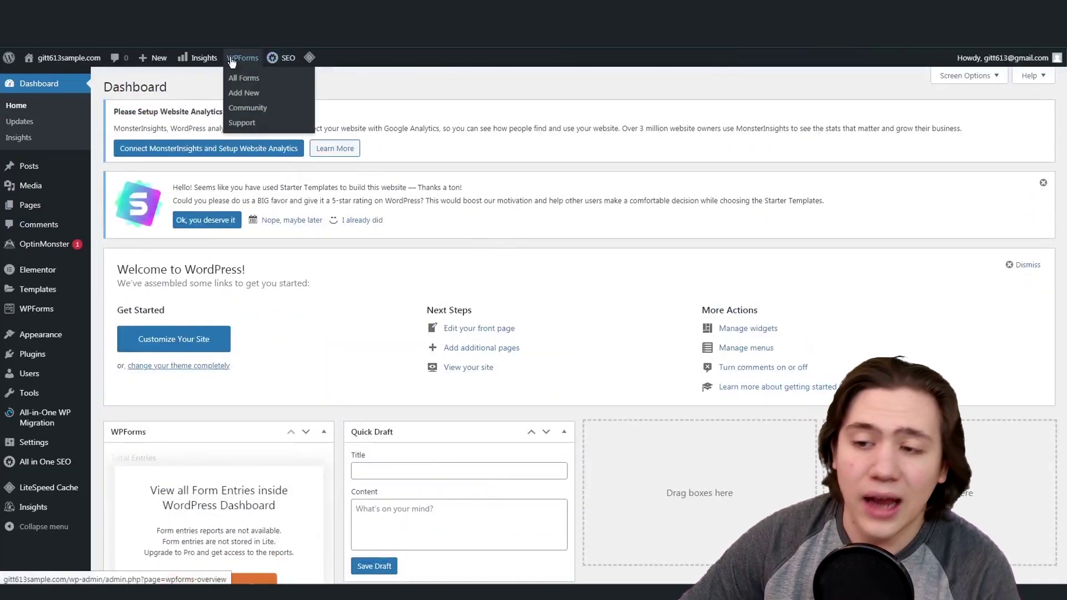
mouse_move(309, 60)
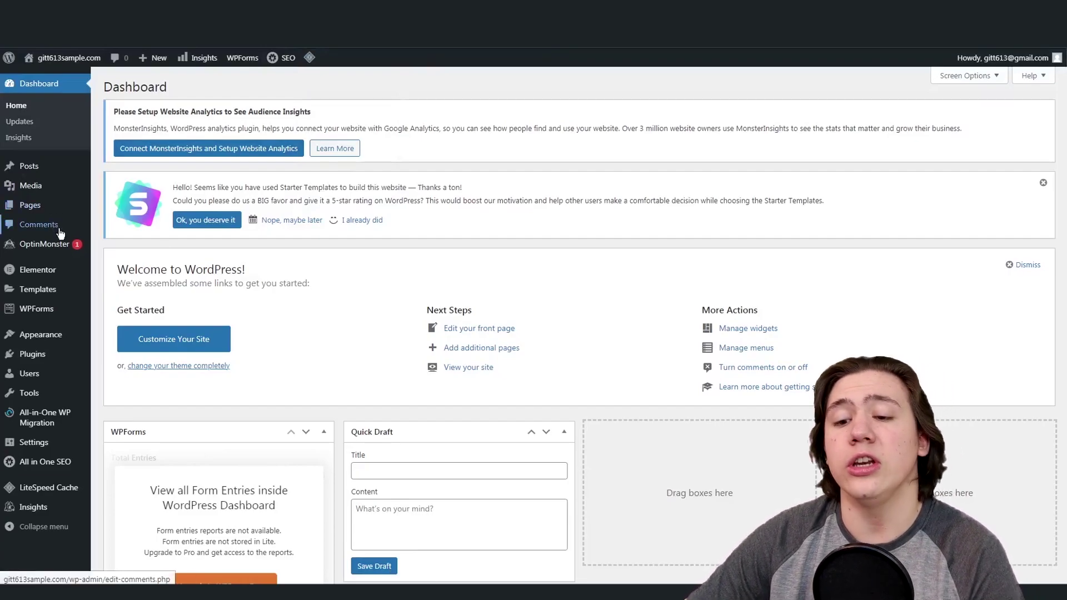
mouse_move(3, 286)
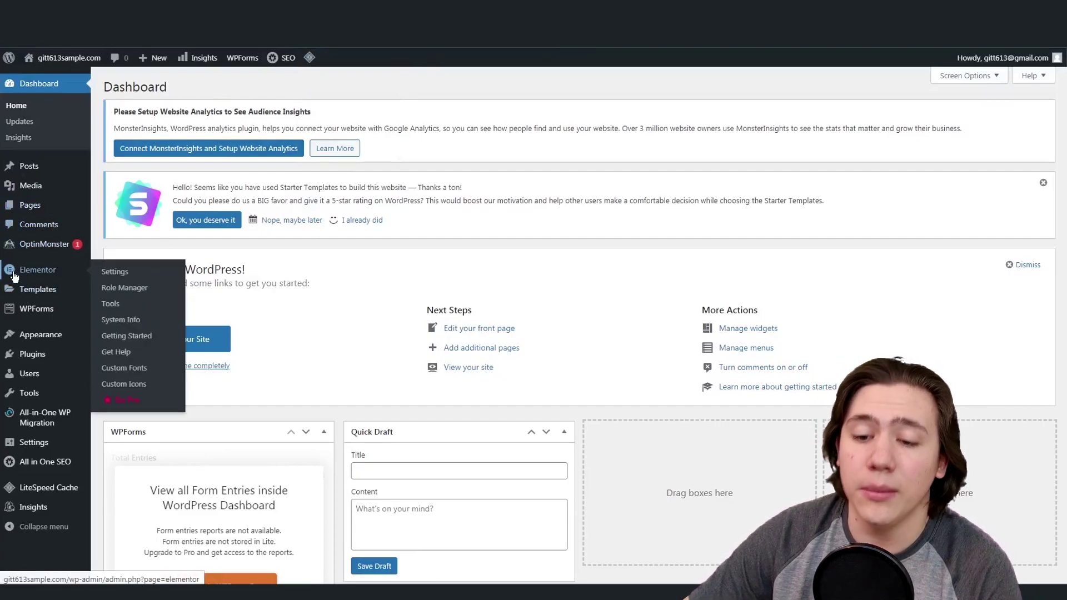
mouse_move(31, 416)
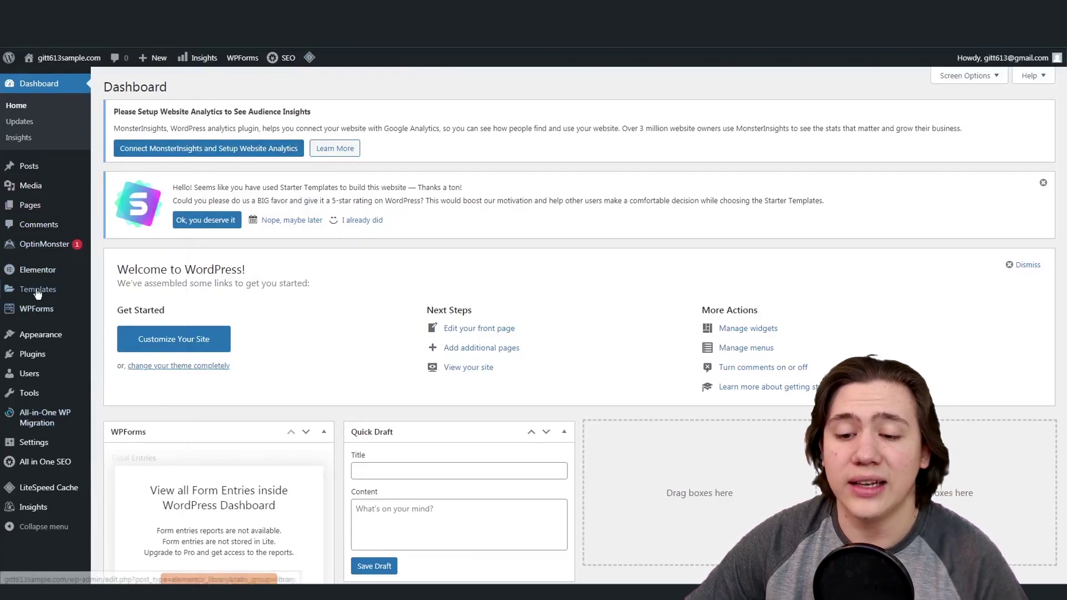
mouse_move(64, 317)
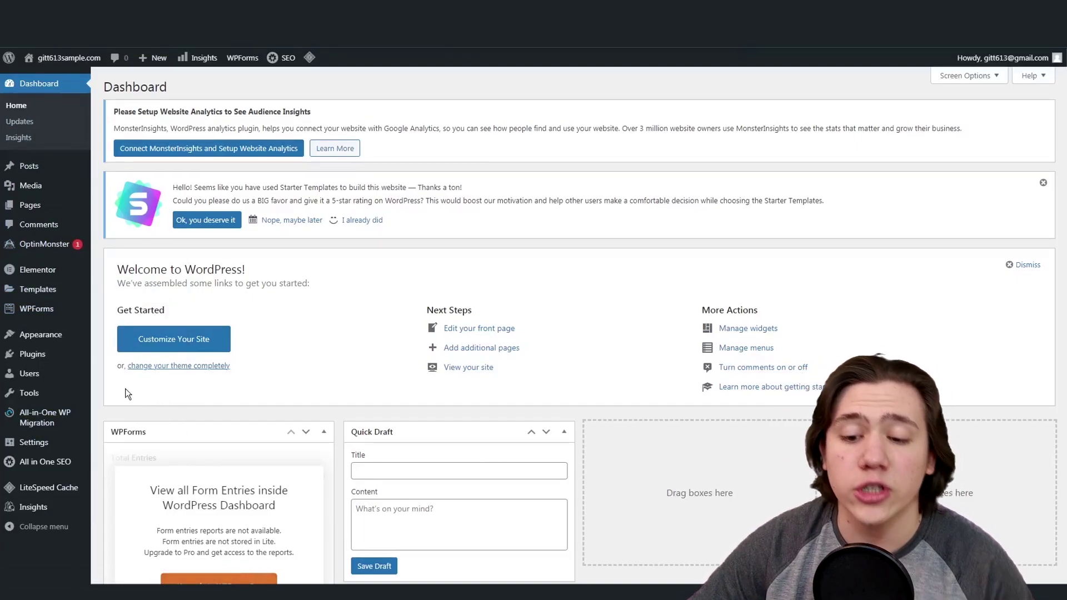
Step: Open the list of installed plugins and review all of its entries
mouse_move(45, 358)
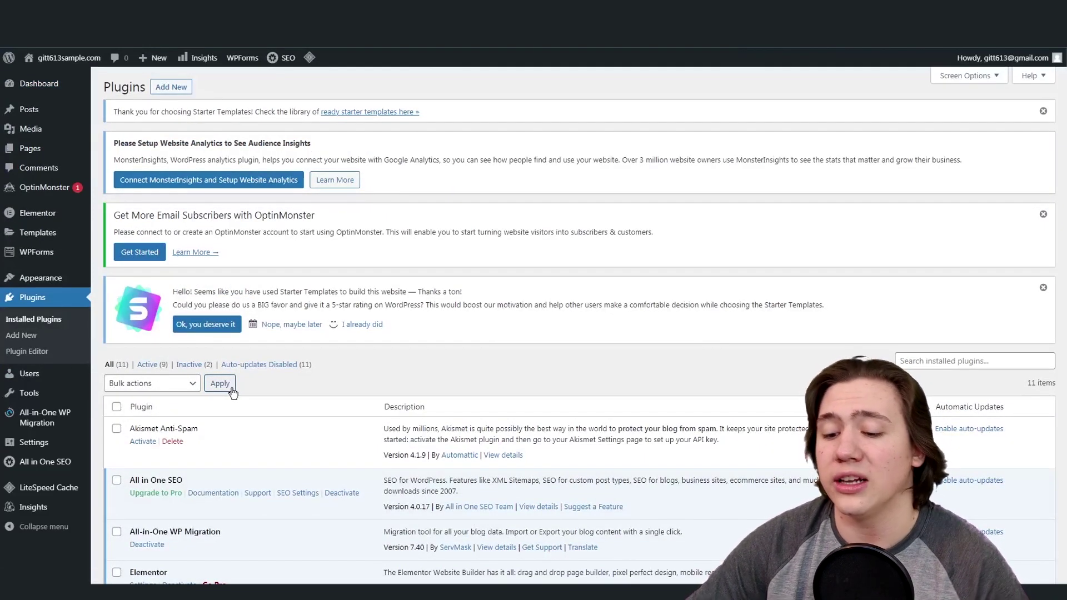
scroll(232, 388, down, 4)
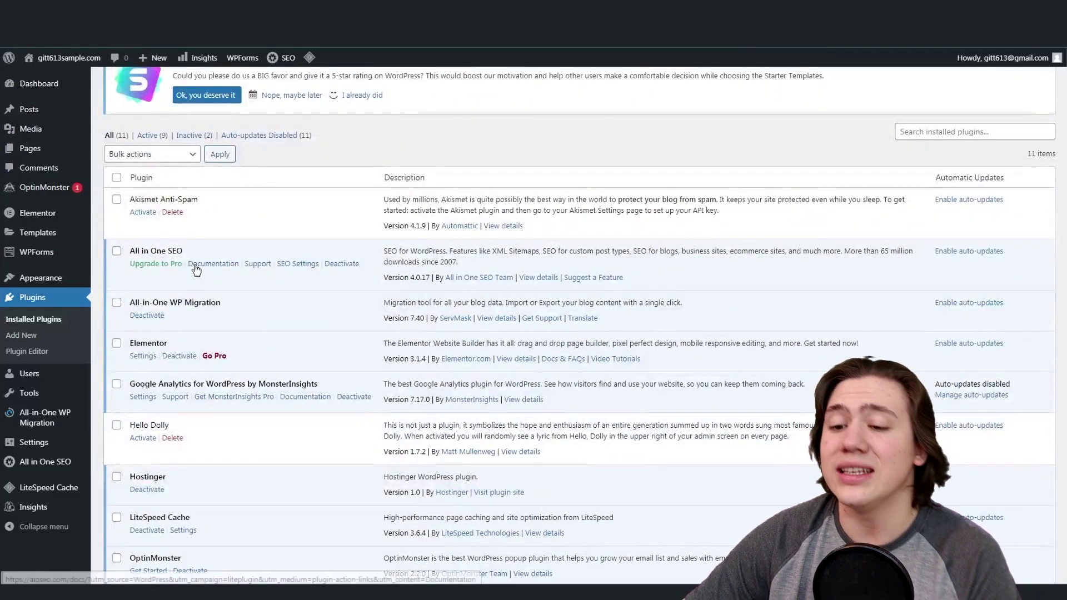
scroll(154, 255, down, 1)
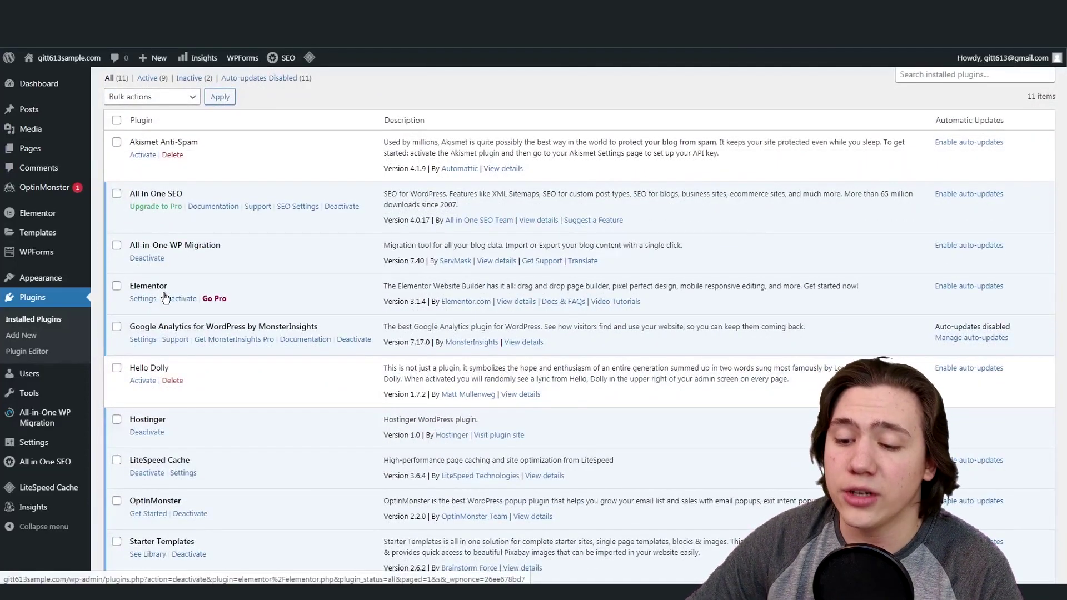
scroll(166, 300, down, 1)
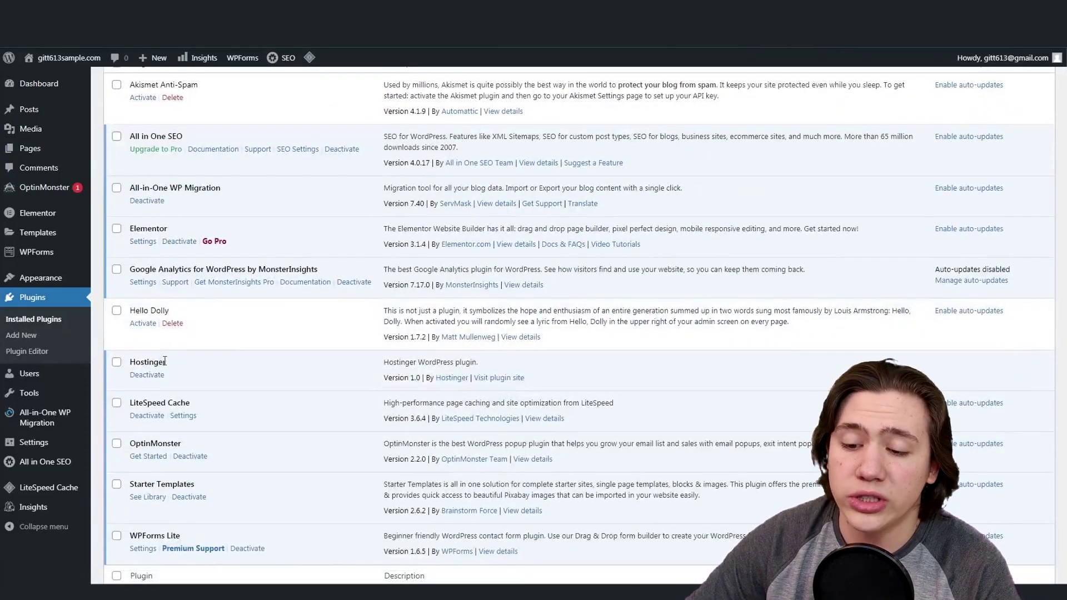
scroll(169, 334, down, 1)
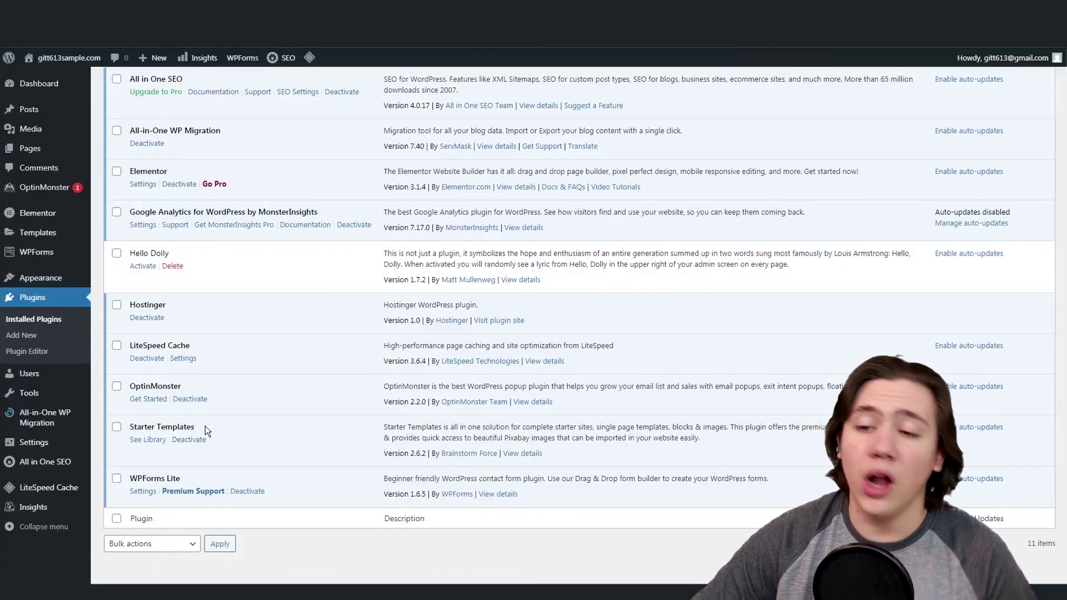
scroll(217, 392, up, 7)
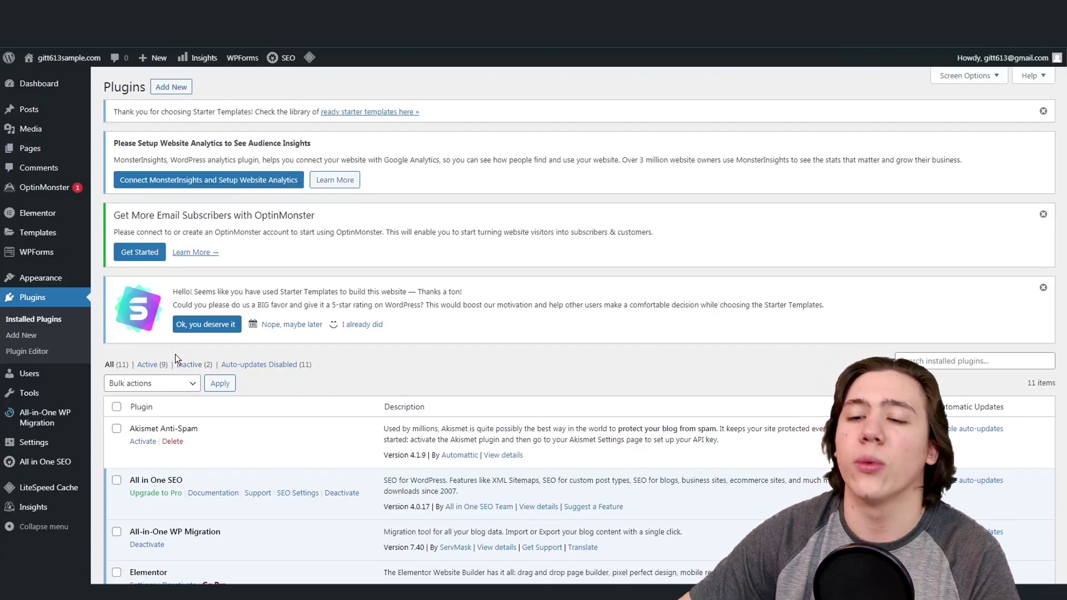
Step: Open the live site in a new browser tab and look through its homepage down to the footer and back up
mouse_move(65, 62)
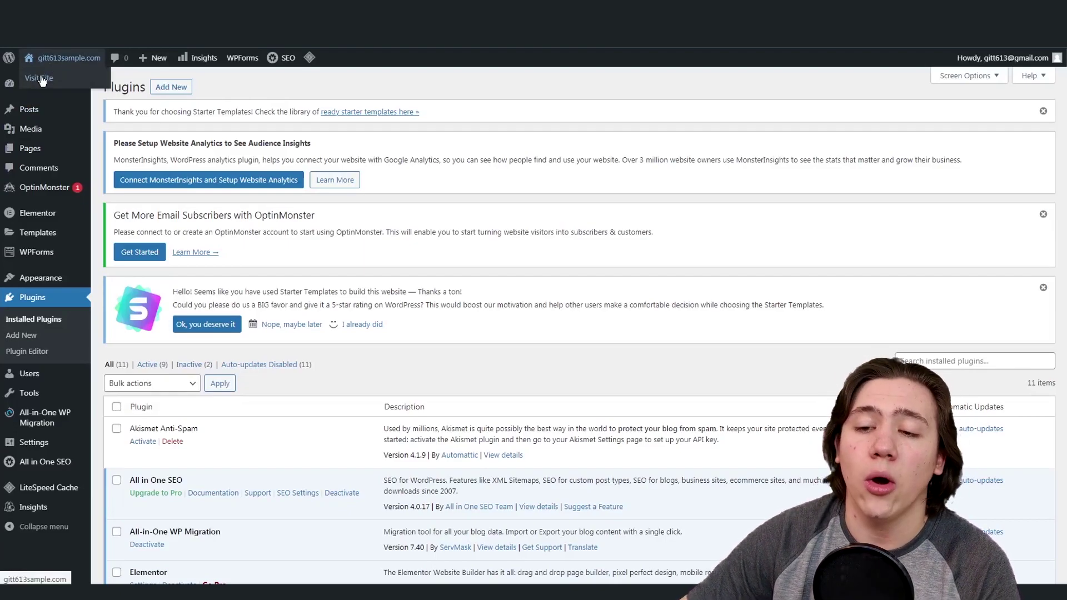
right_click(41, 79)
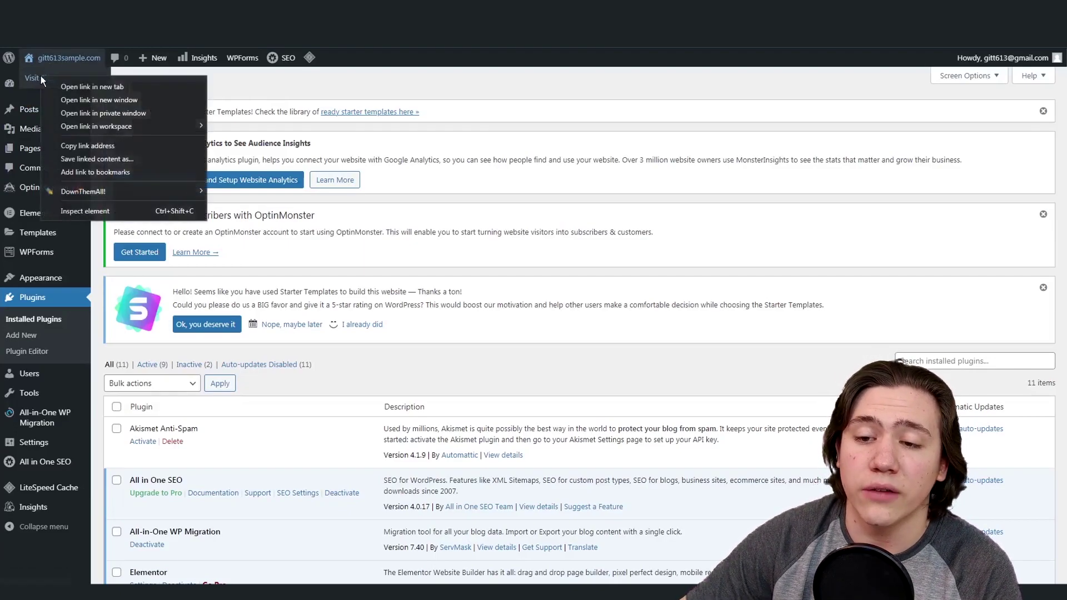
click(95, 86)
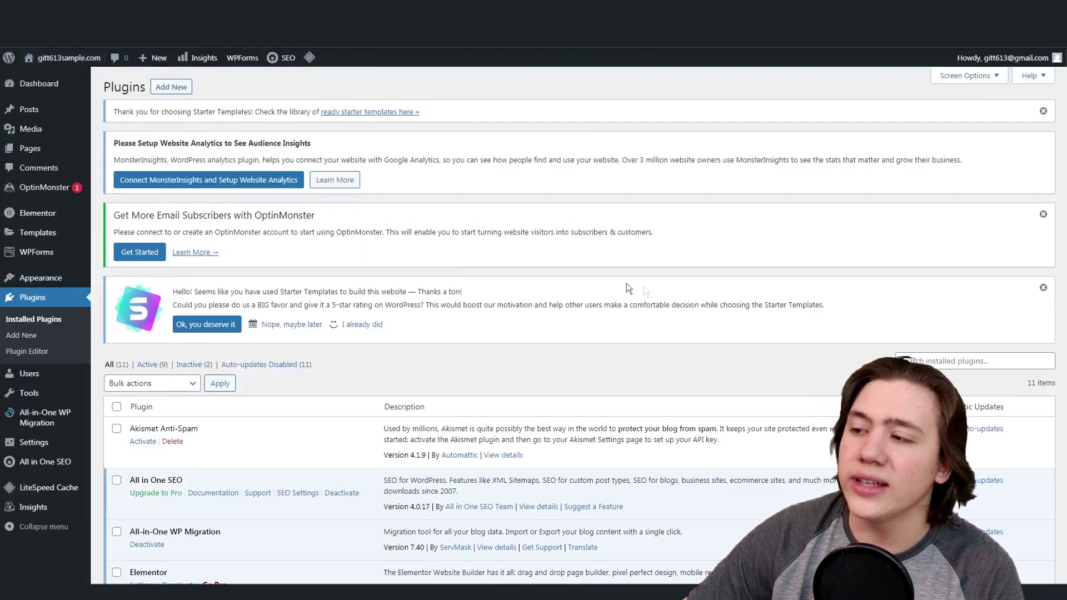
key(ctrl+Tab)
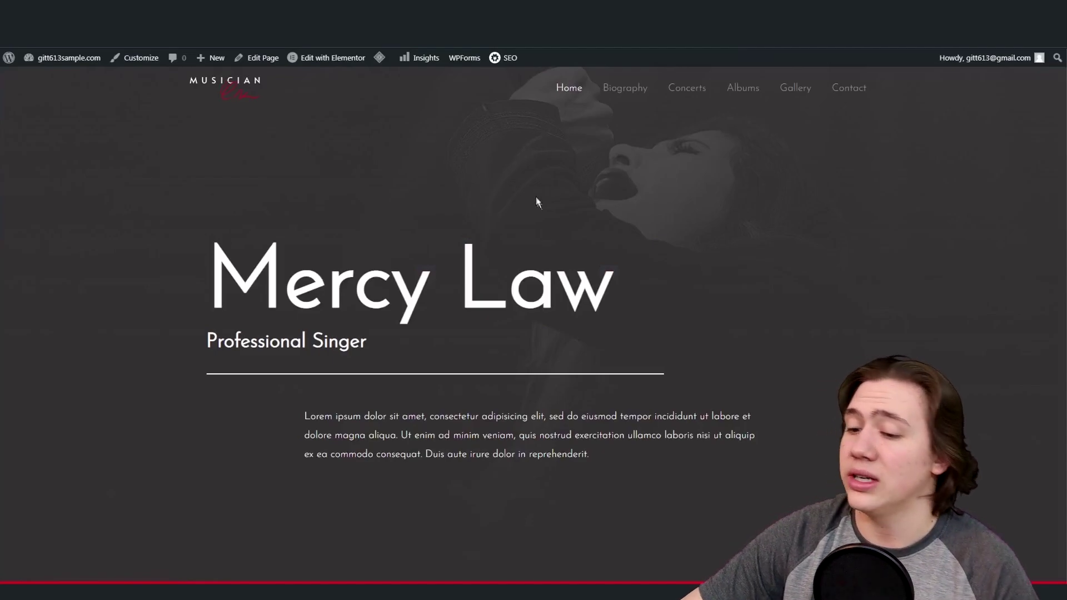
scroll(535, 197, down, 6)
scroll(536, 193, down, 10)
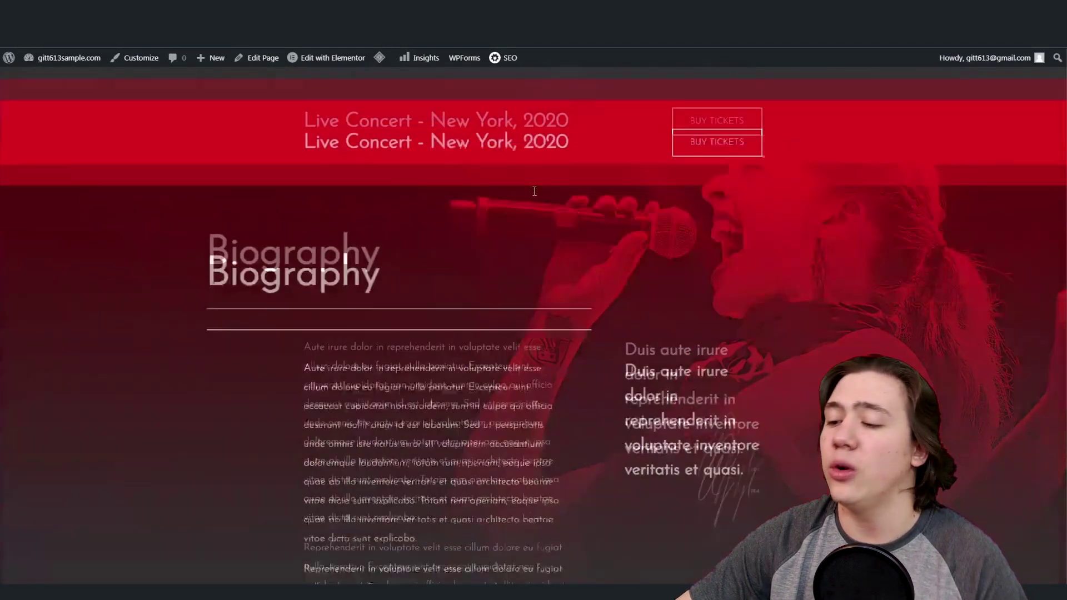
scroll(531, 193, down, 12)
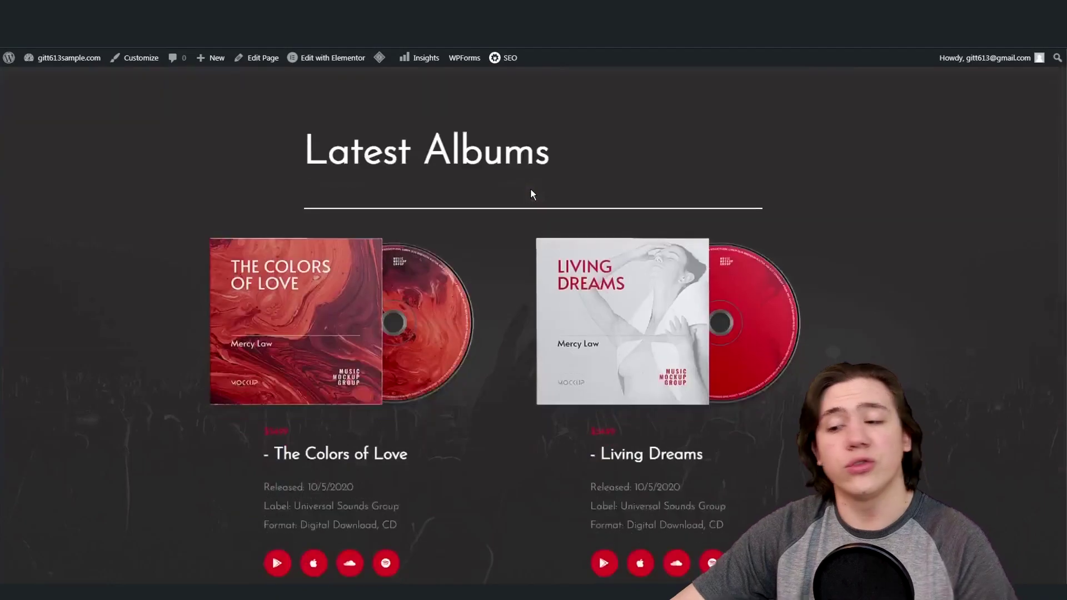
scroll(532, 194, down, 5)
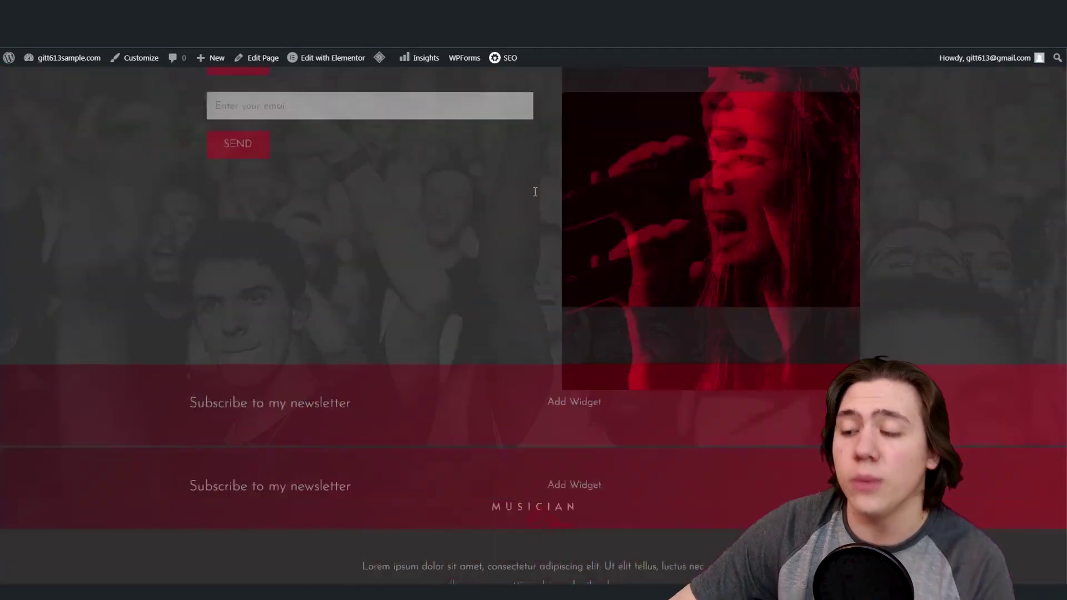
scroll(535, 200, up, 10)
scroll(503, 241, up, 15)
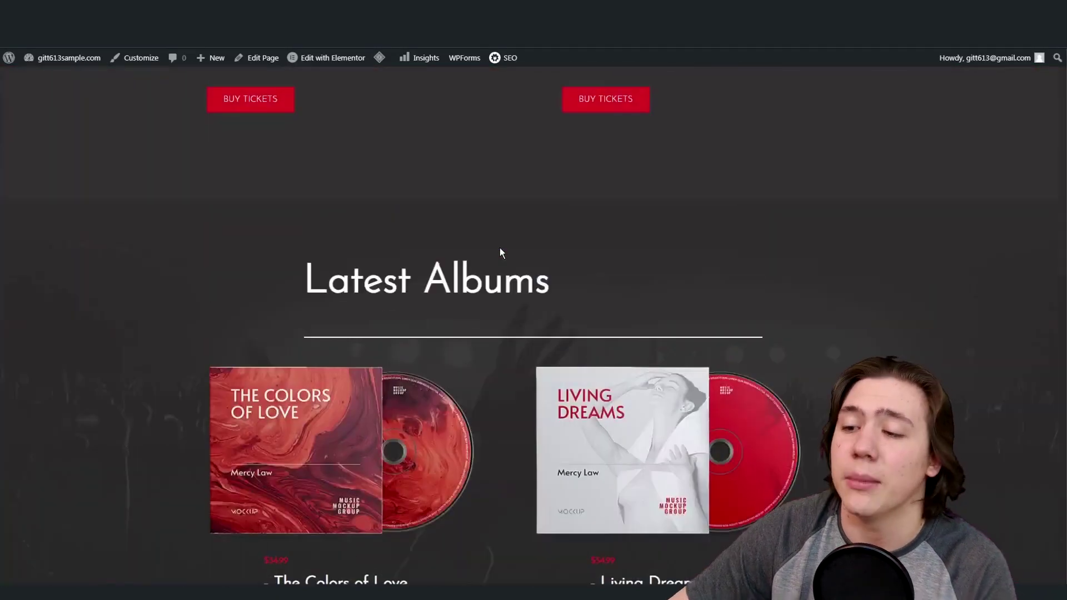
Step: Open the live homepage in the theme customizer and look through its preview down to the Biography section and back up
scroll(487, 242, up, 1)
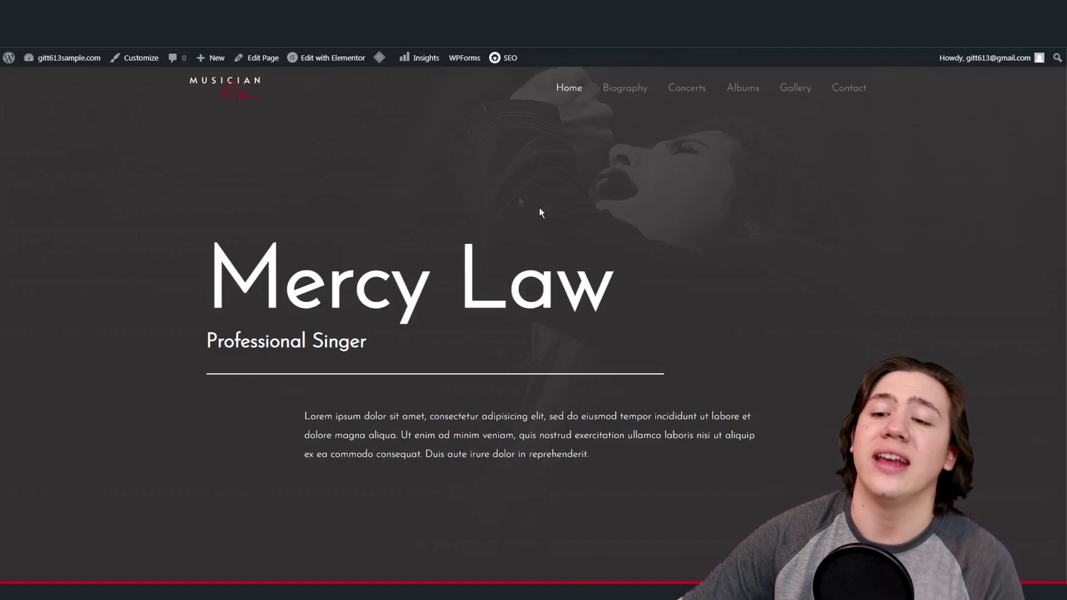
click(127, 58)
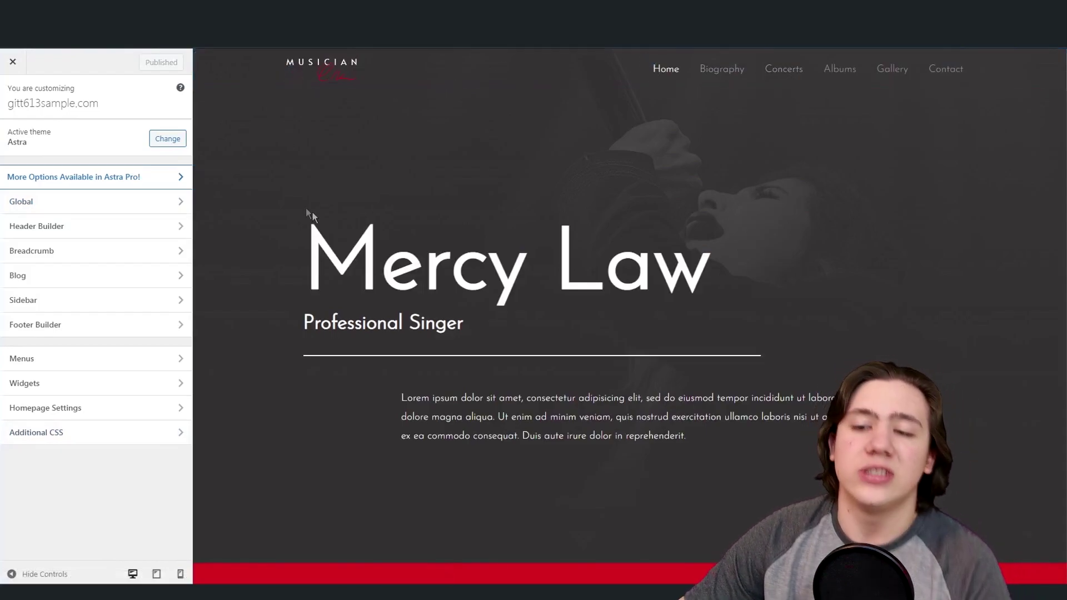
scroll(368, 206, down, 6)
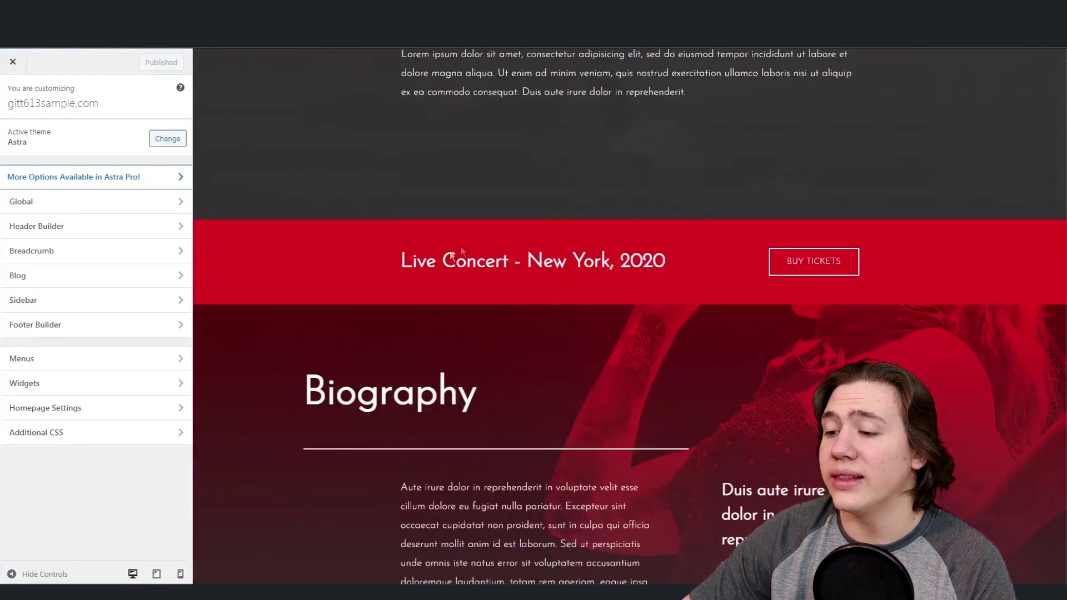
scroll(384, 250, up, 6)
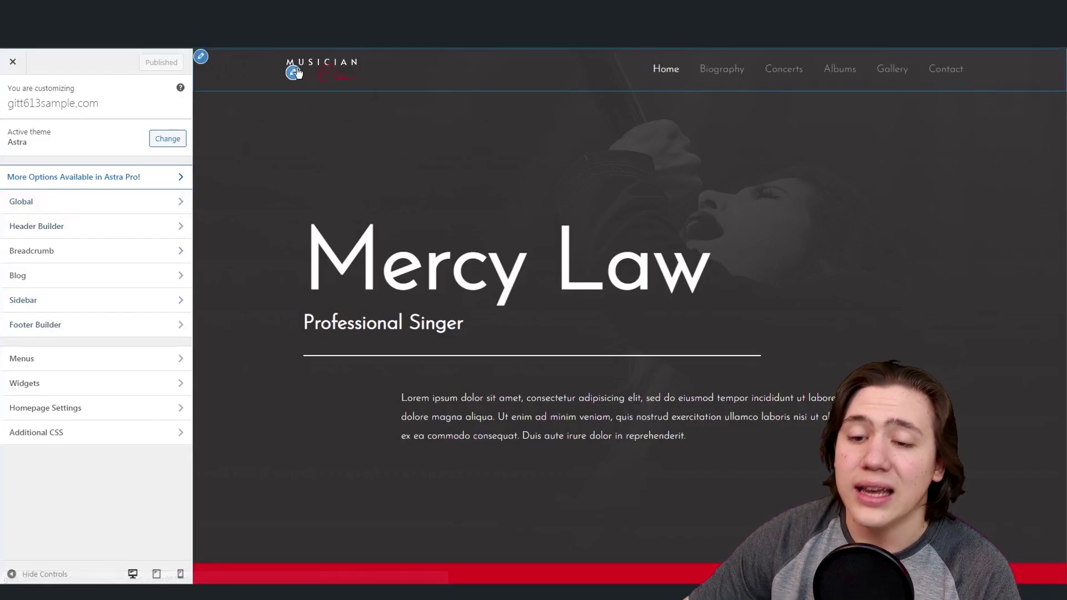
Step: Open the header's logo settings from the customizer preview, return to the Header Builder, and open the navigation menu's settings
click(293, 73)
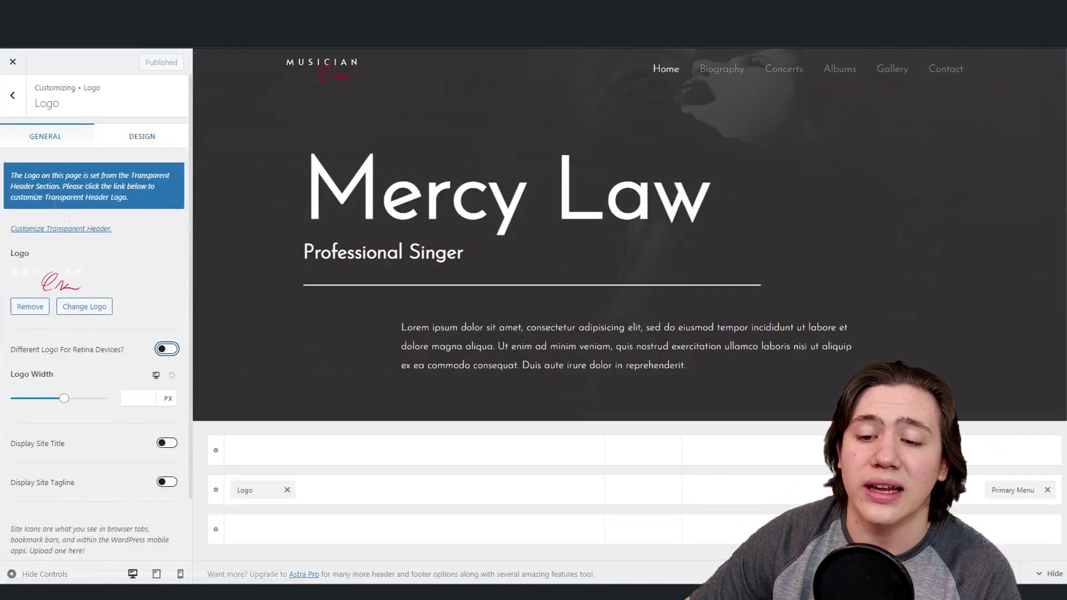
click(121, 202)
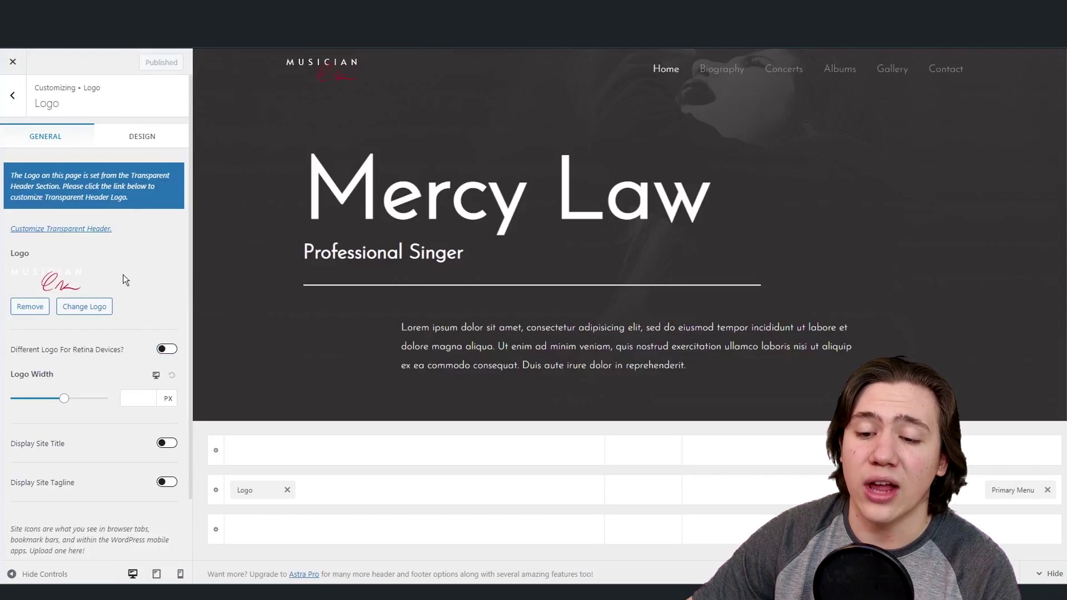
key(Escape)
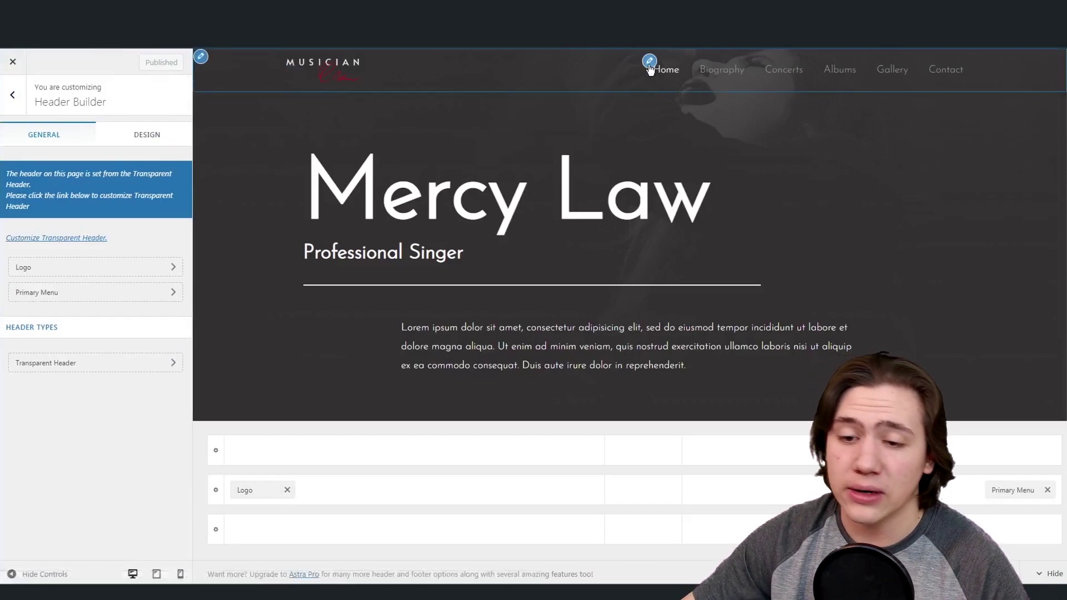
click(647, 61)
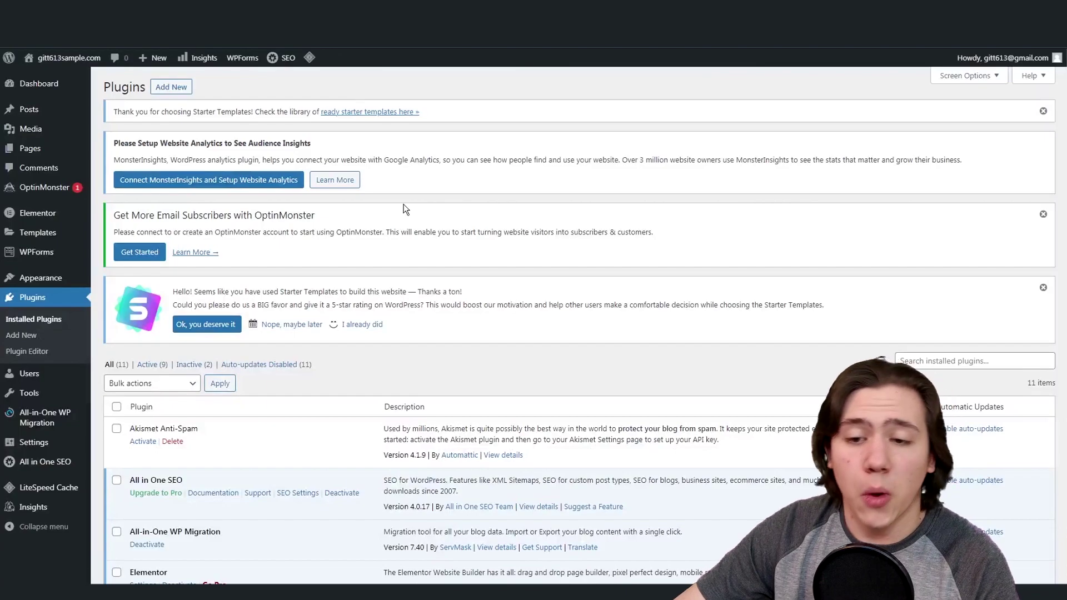
Step: Open the list of all pages in the WordPress admin and review its entries
click(25, 147)
scroll(247, 305, down, 6)
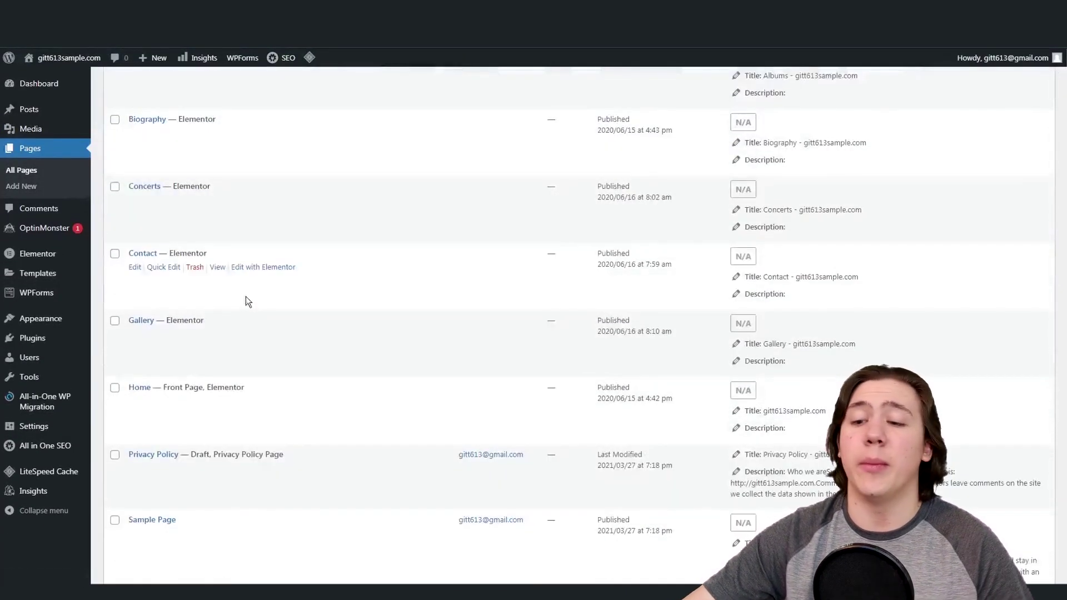
scroll(229, 288, down, 2)
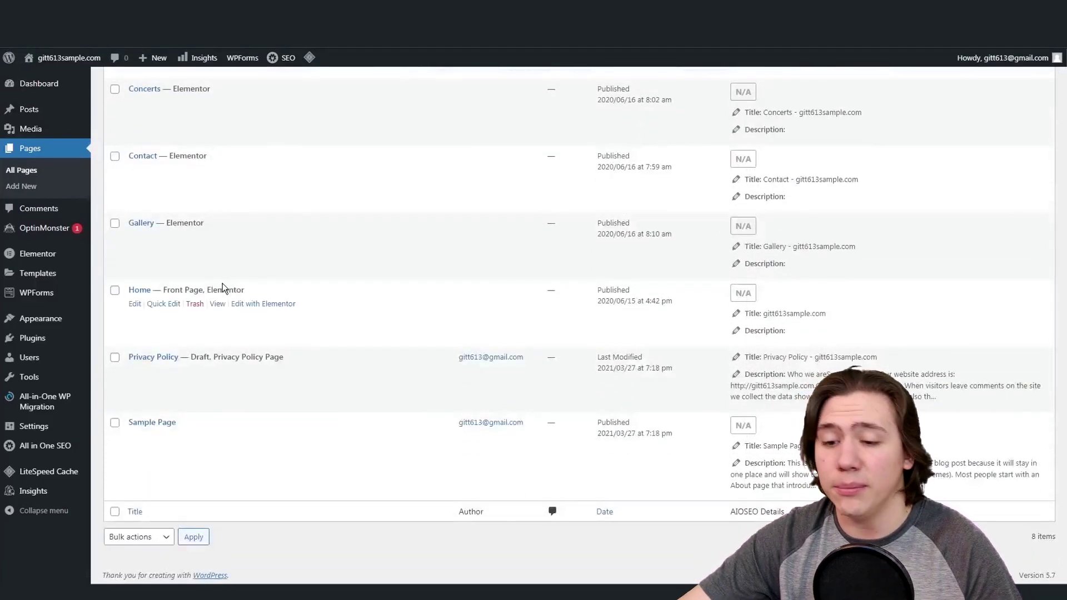
scroll(223, 283, up, 6)
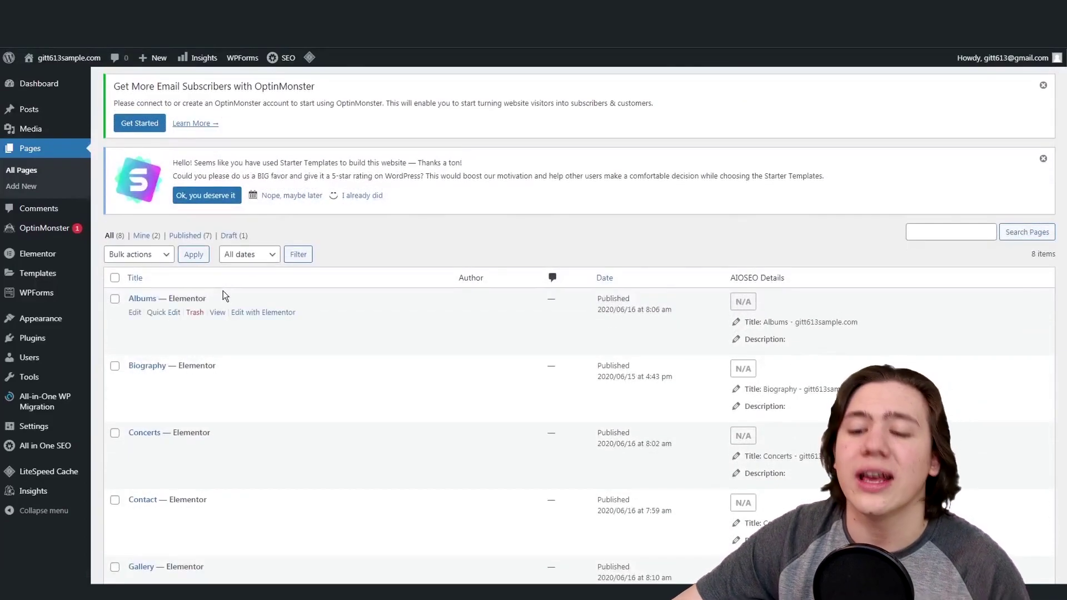
scroll(221, 288, down, 1)
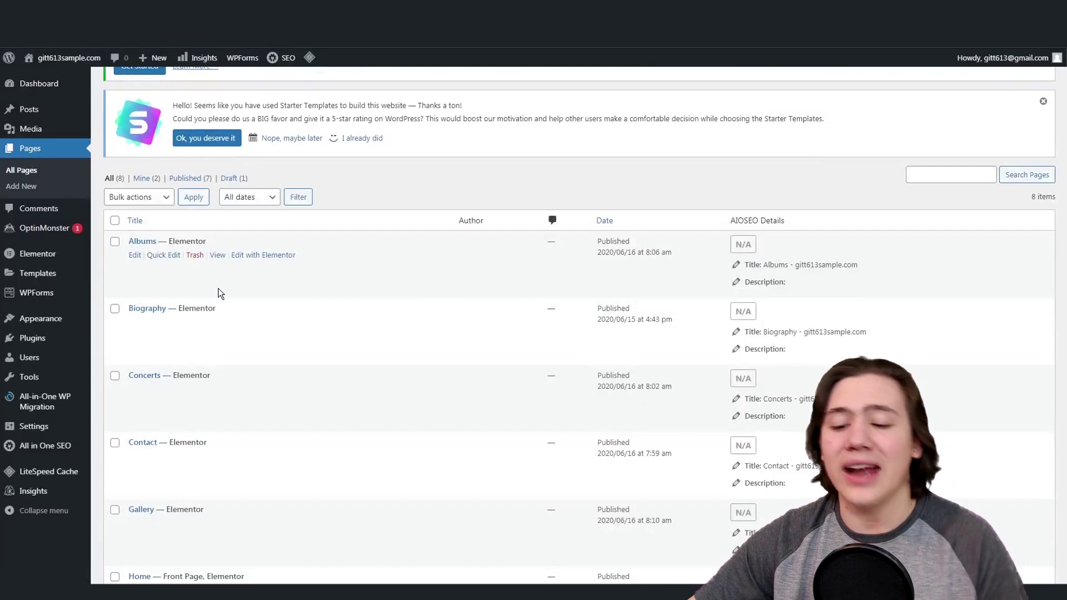
scroll(218, 289, down, 2)
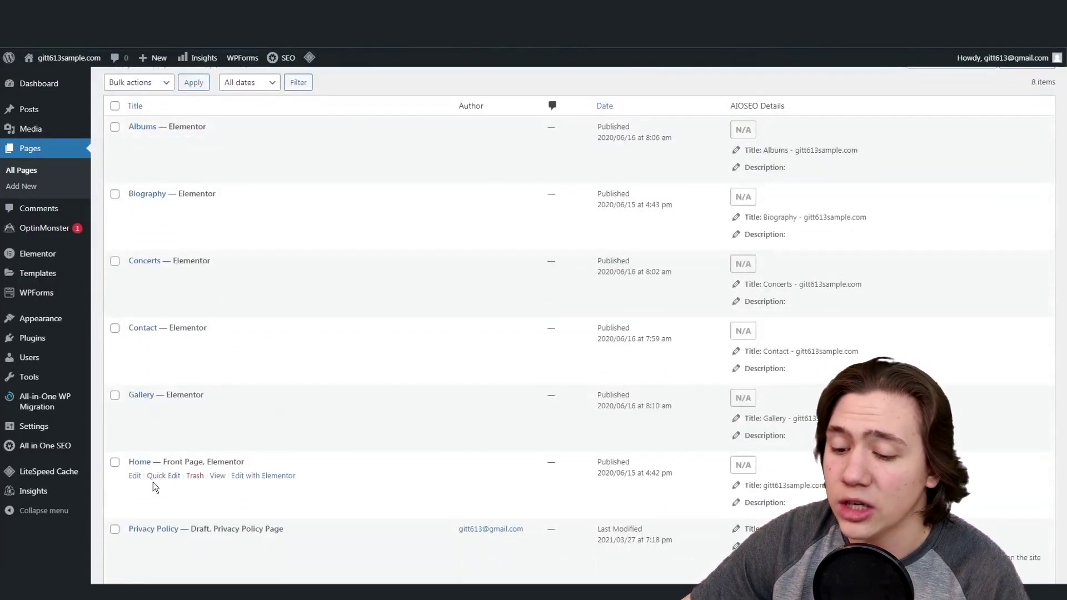
Step: Open the Home page for editing, dismiss the block editor welcome guide, and switch the page to Elementor
click(132, 477)
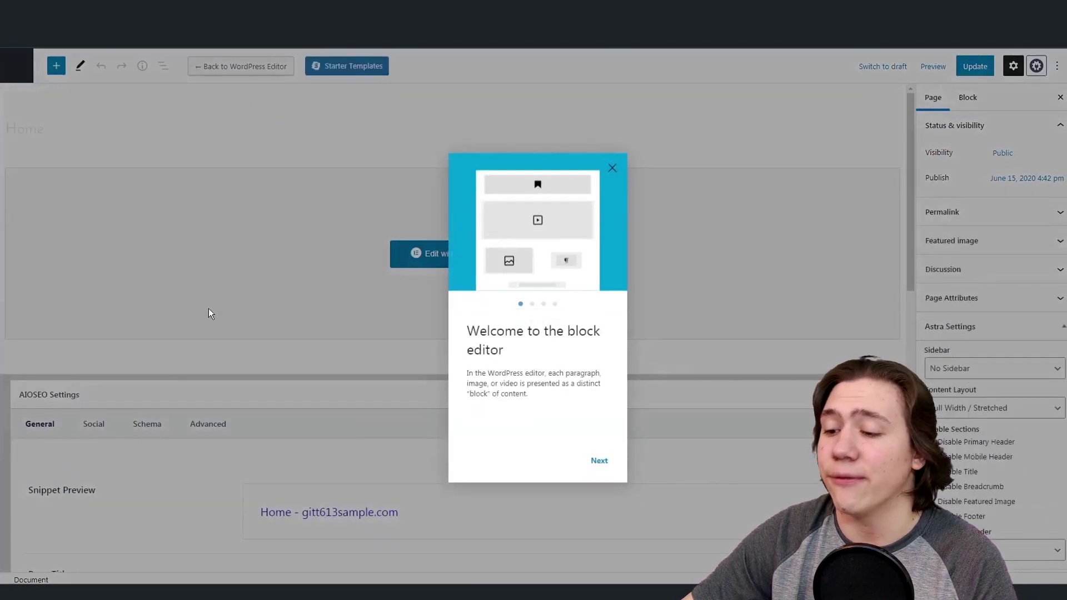
click(601, 461)
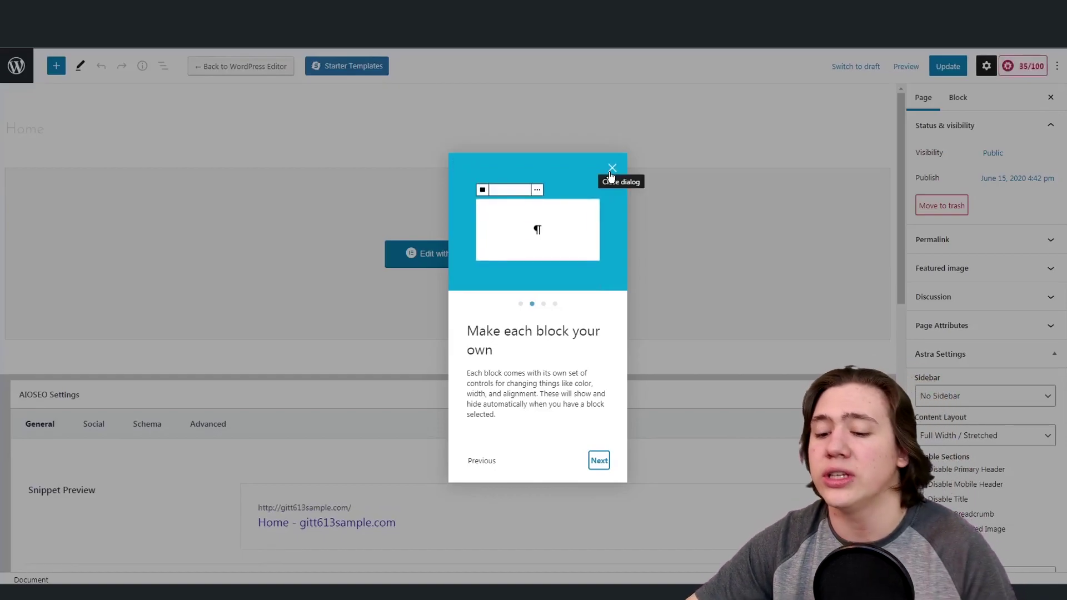
click(612, 169)
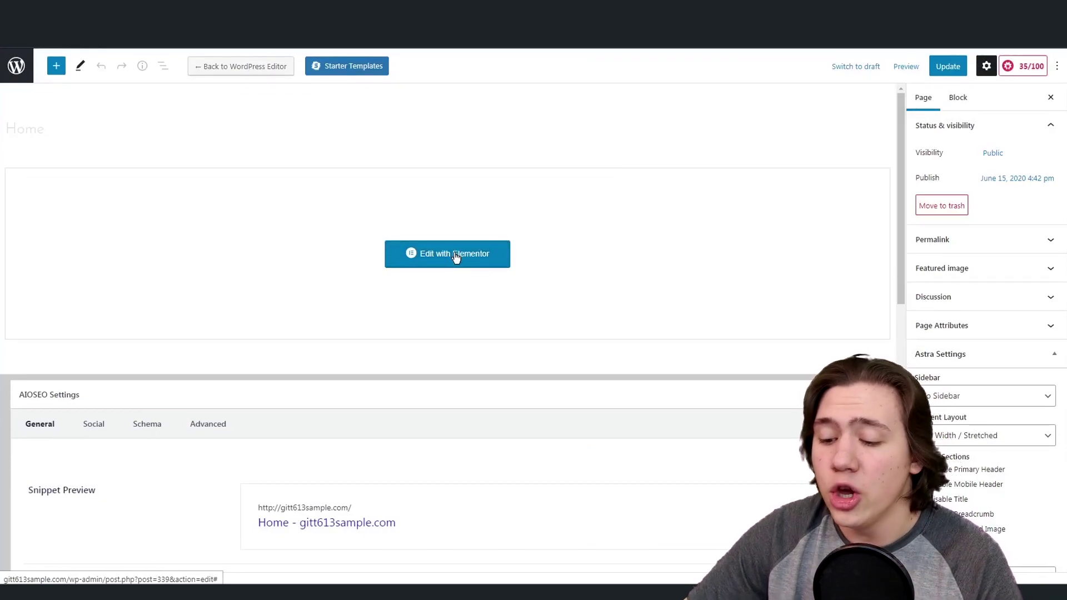
scroll(455, 256, down, 2)
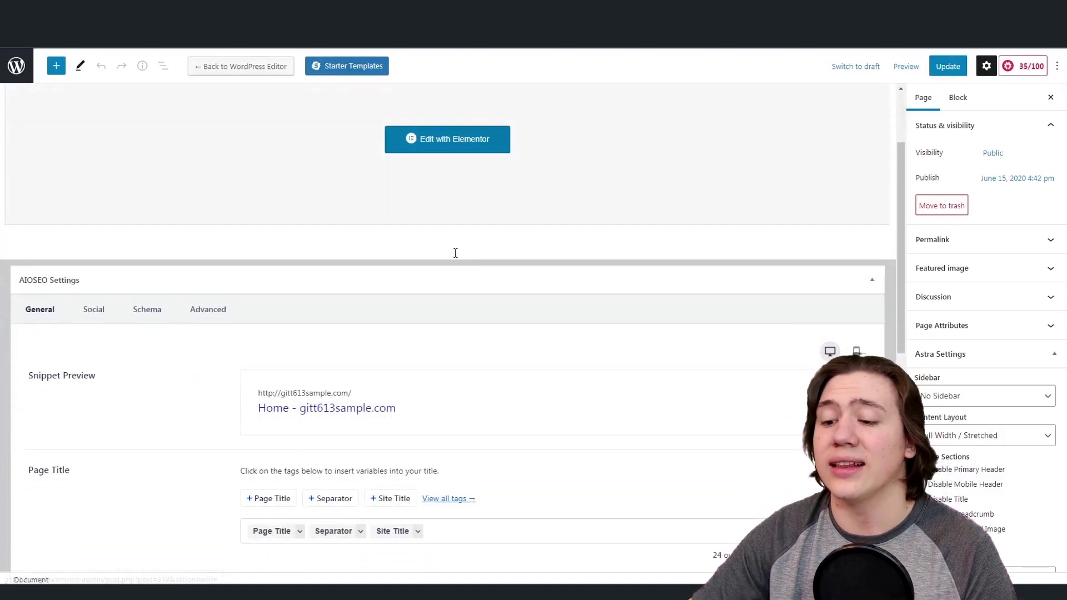
scroll(455, 254, up, 2)
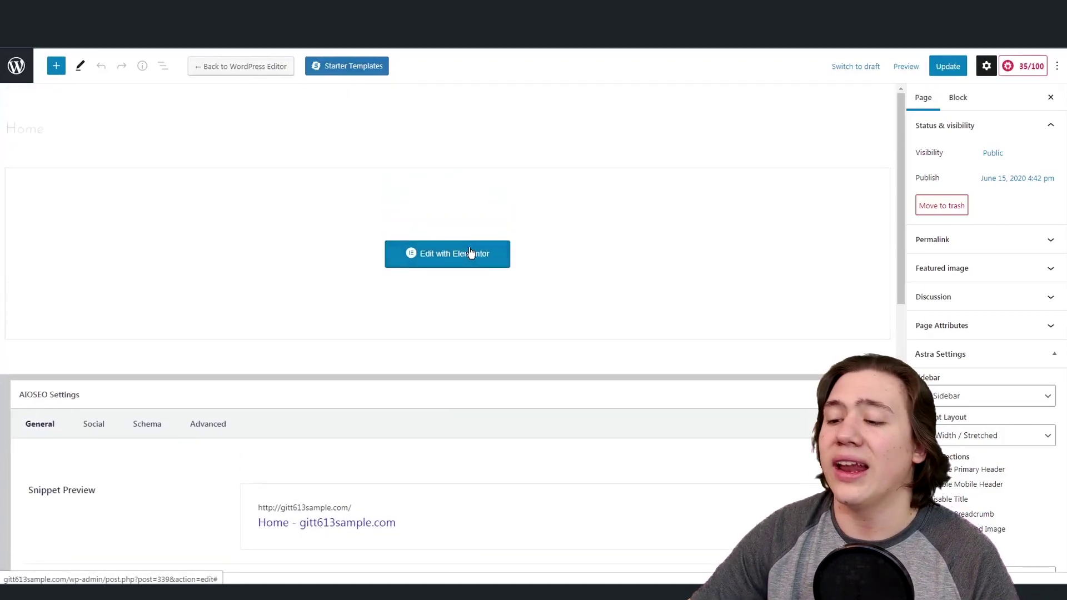
click(461, 255)
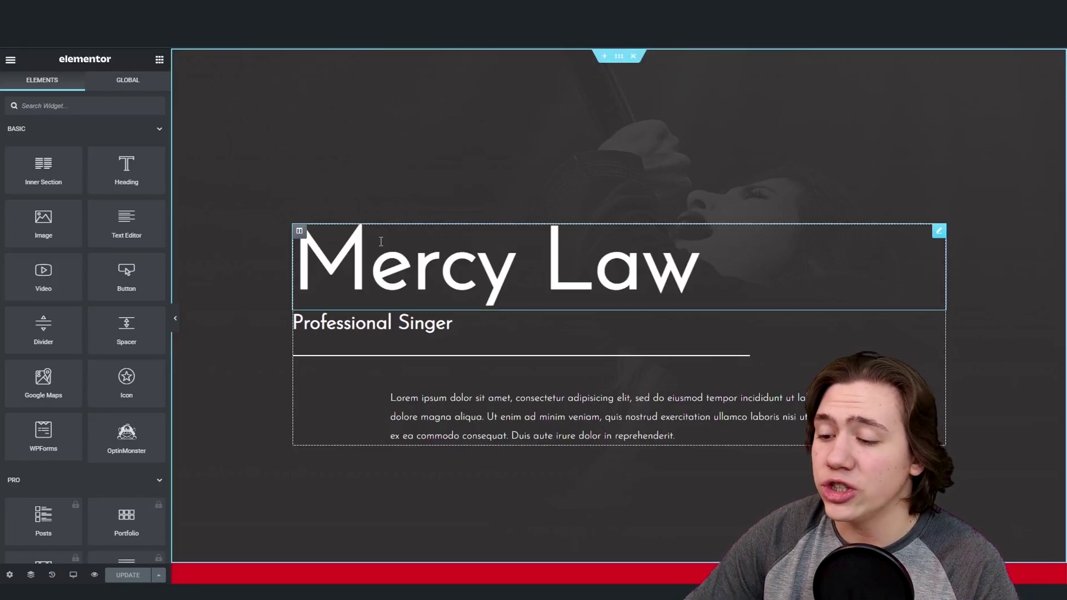
Step: Replace the hero section's main heading with the site owner's first name
scroll(853, 157, down, 5)
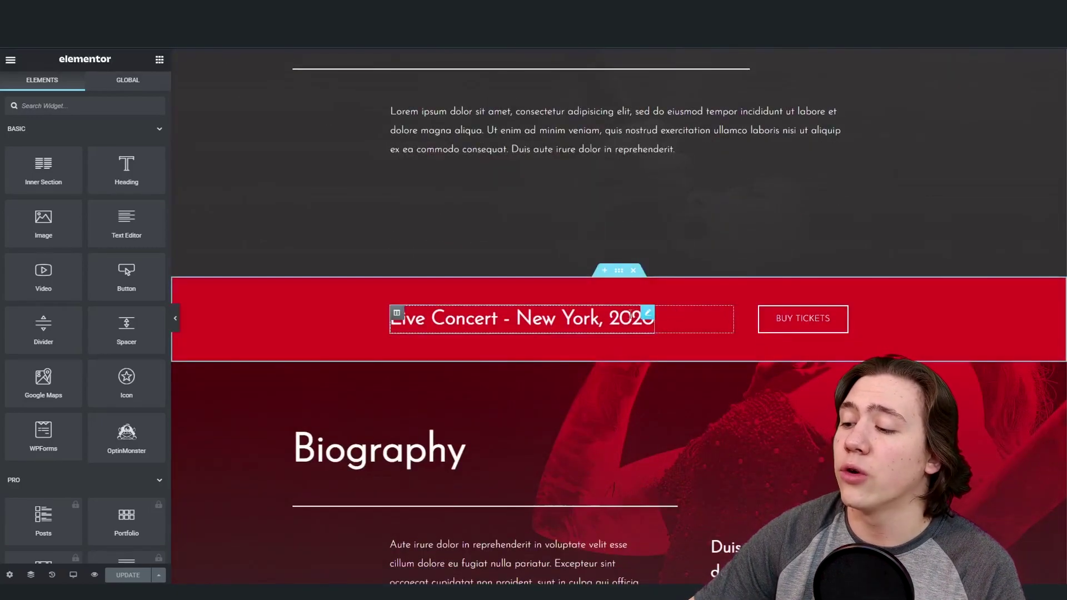
scroll(630, 314, down, 4)
scroll(648, 286, up, 9)
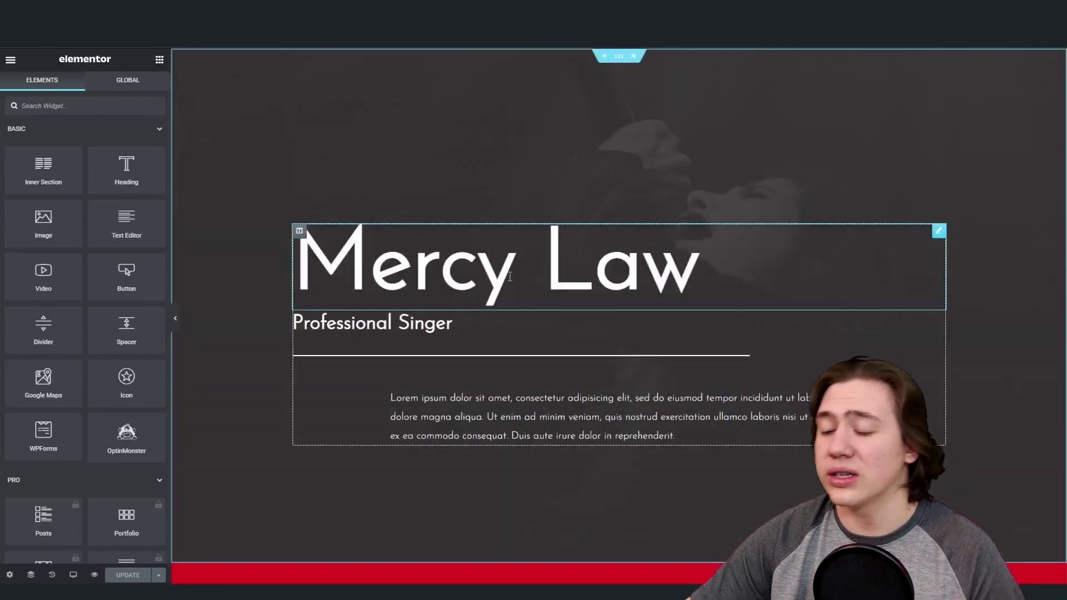
triple_click(509, 277)
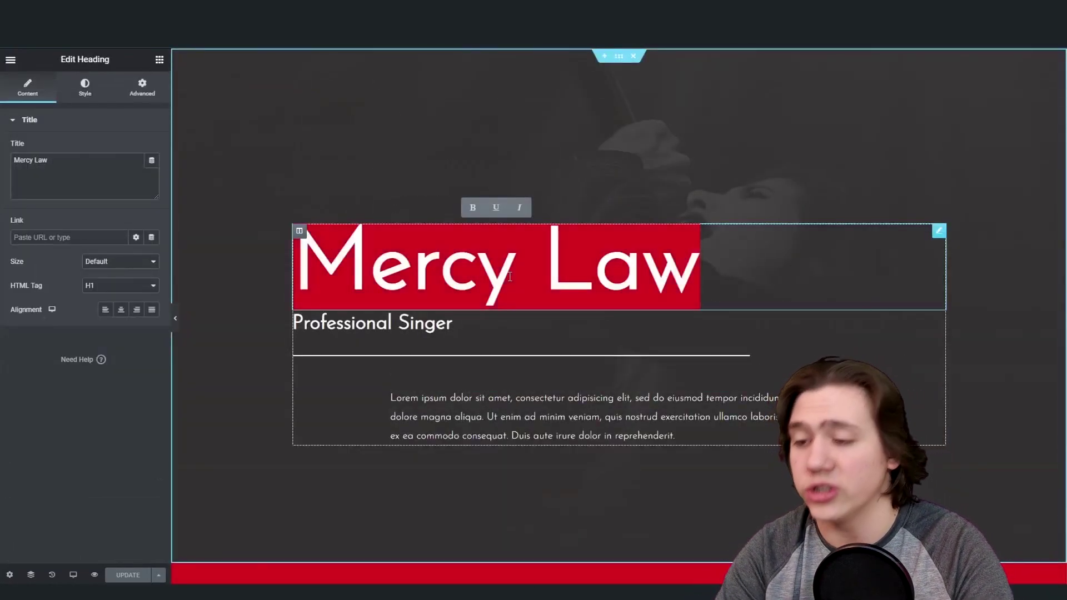
text(Carson)
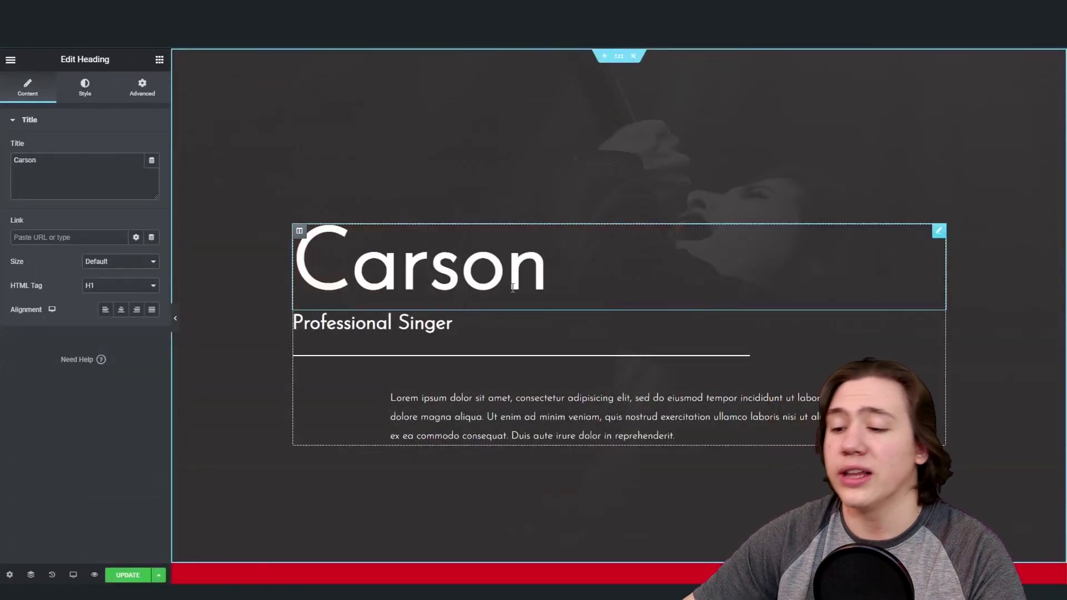
Step: Change the hero subheading to "Professional Web Guy"
double_click(420, 324)
key(BackSpace)
text(Web P)
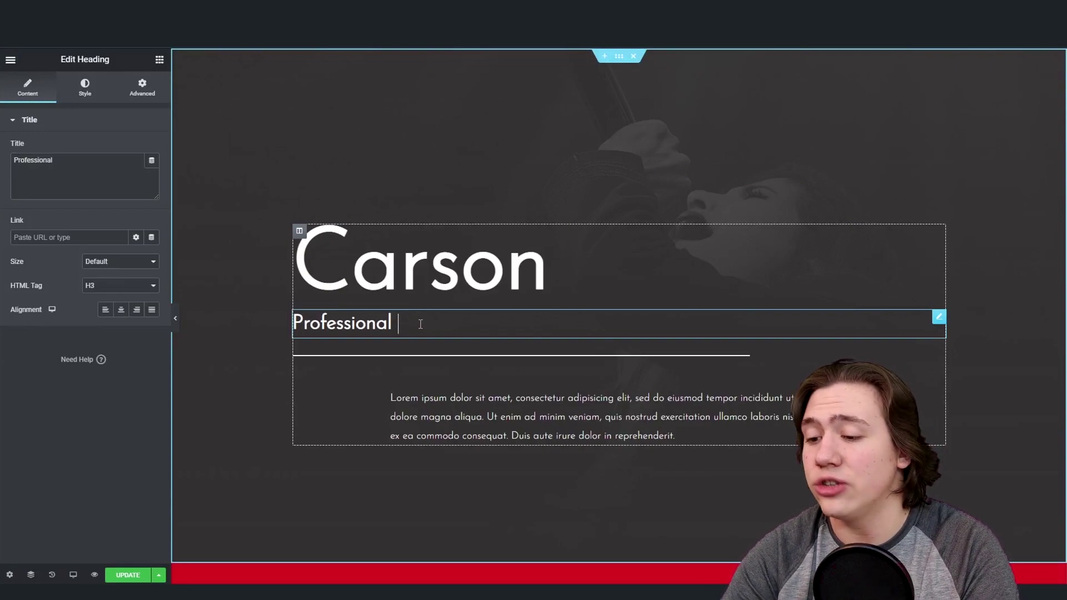
key(BackSpace)
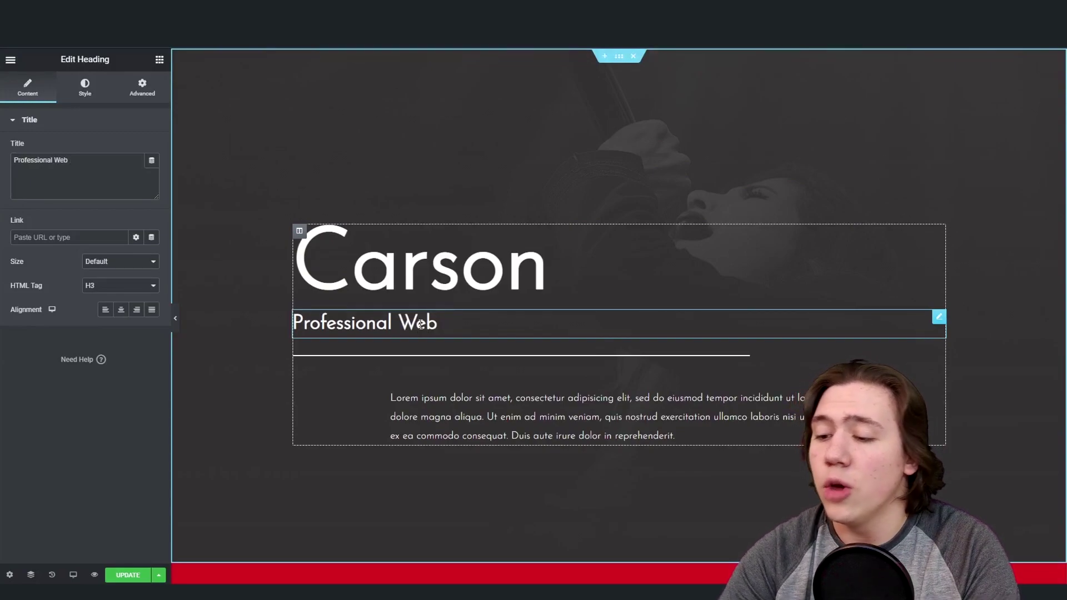
text(Guy)
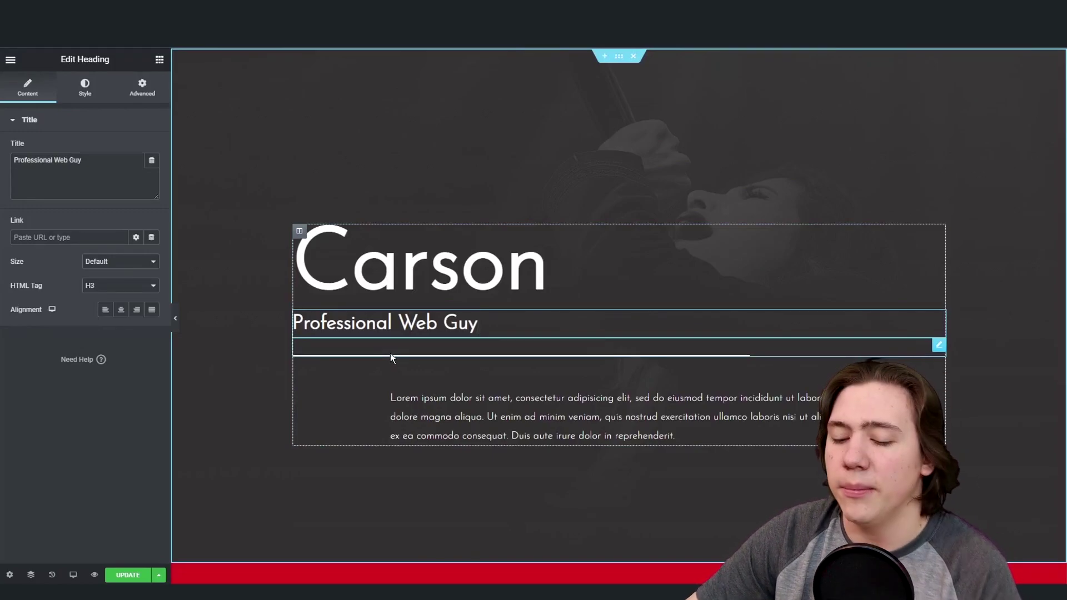
Step: Delete the "Biography" heading from the section below the live concert banner
scroll(390, 353, down, 5)
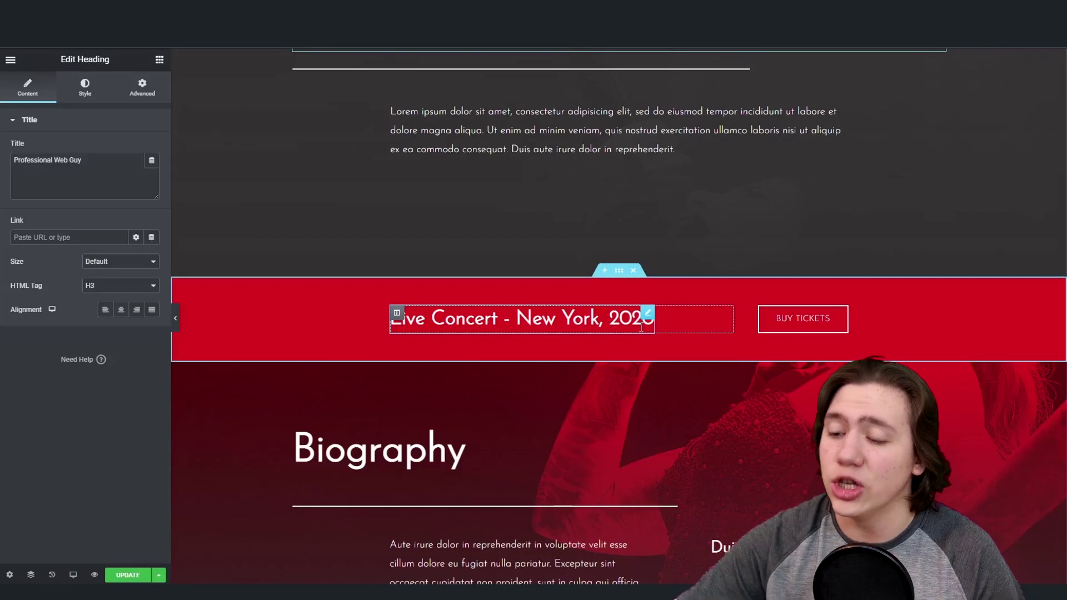
scroll(572, 262, down, 3)
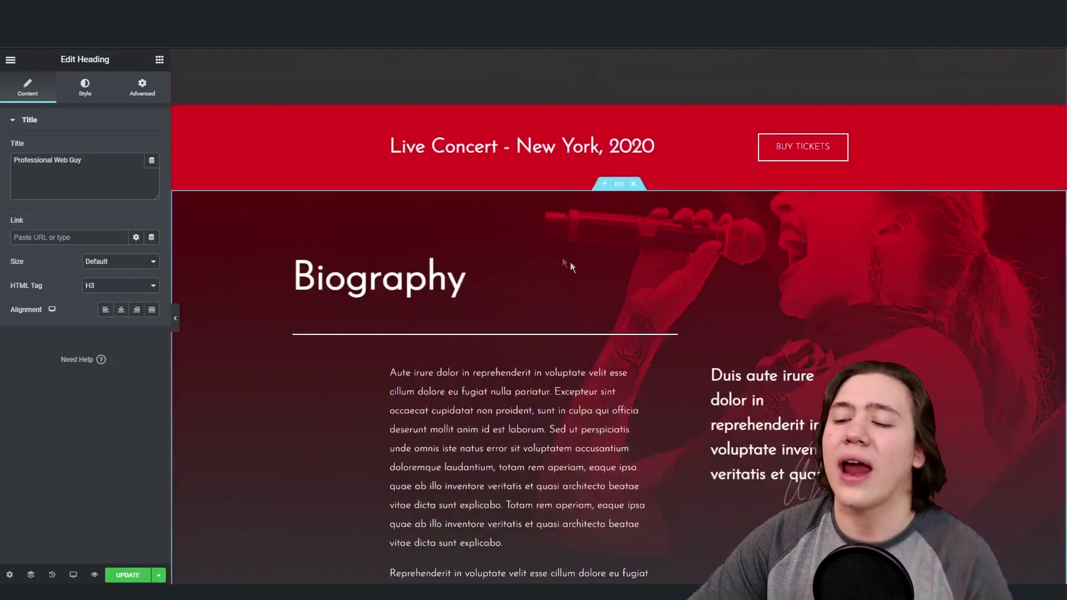
scroll(531, 278, down, 2)
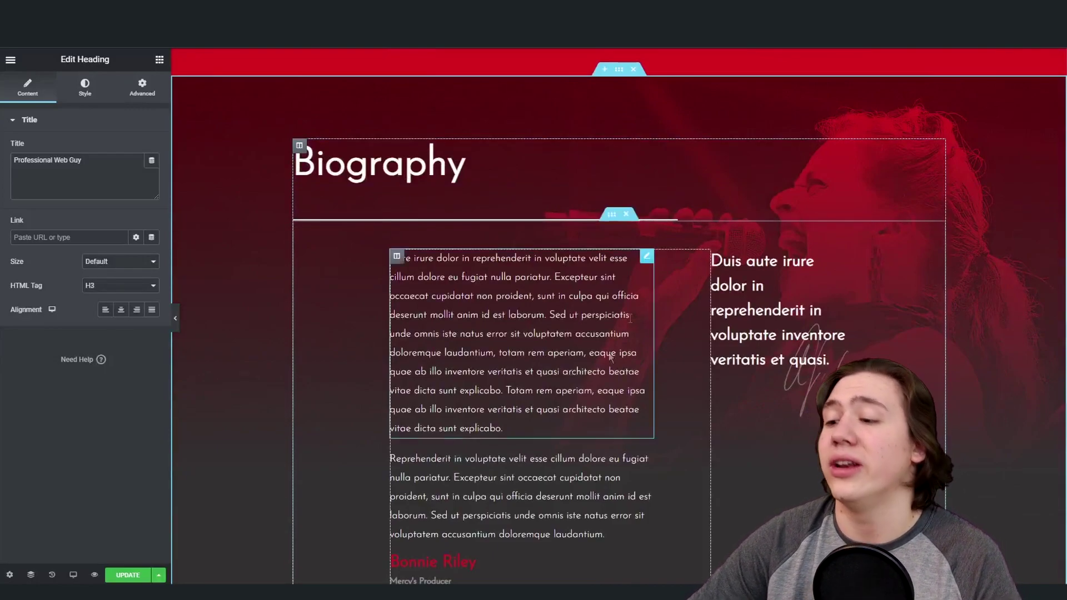
right_click(395, 164)
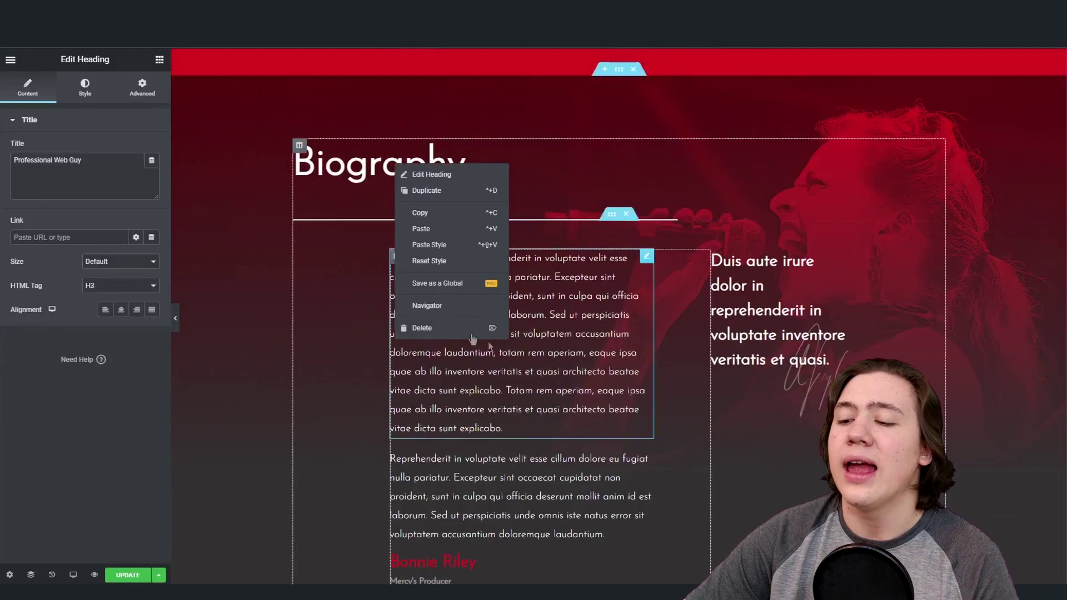
click(433, 457)
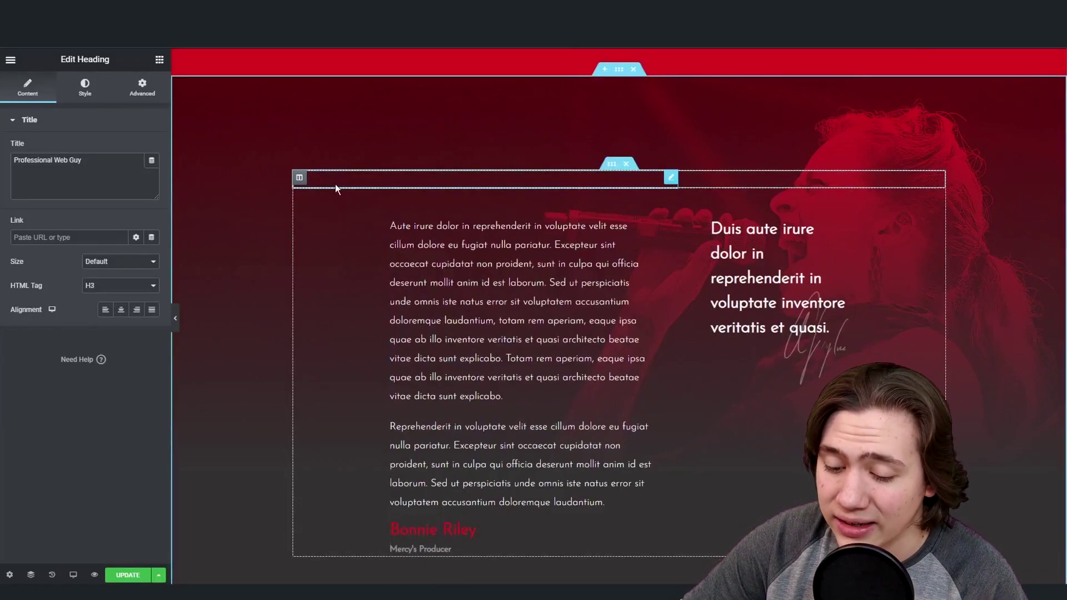
Step: Return to the WordPress admin dashboard and open the Saved Templates list
scroll(411, 233, down, 10)
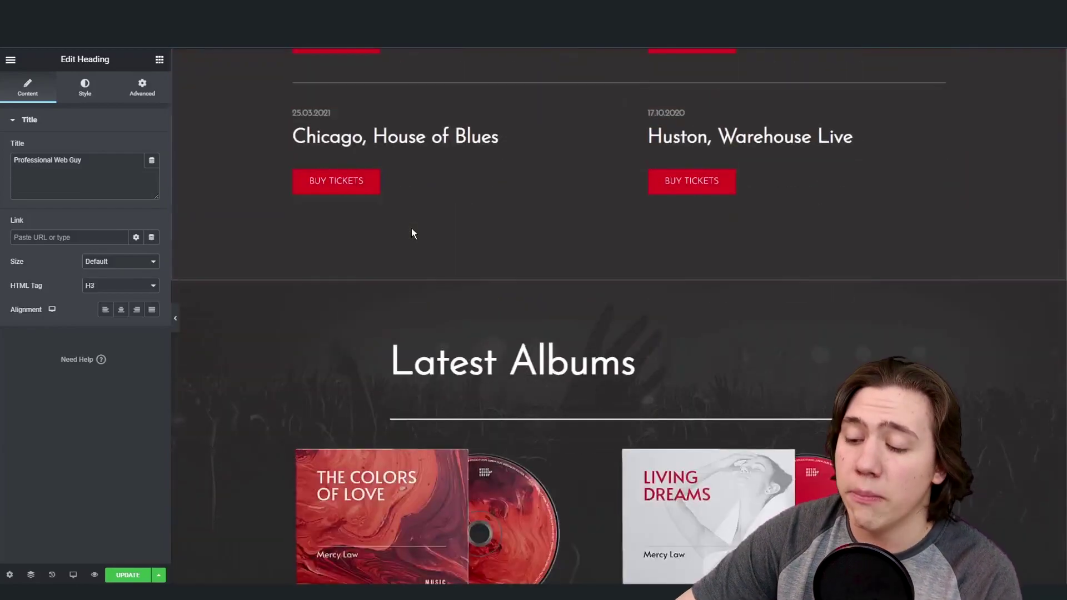
scroll(411, 233, down, 8)
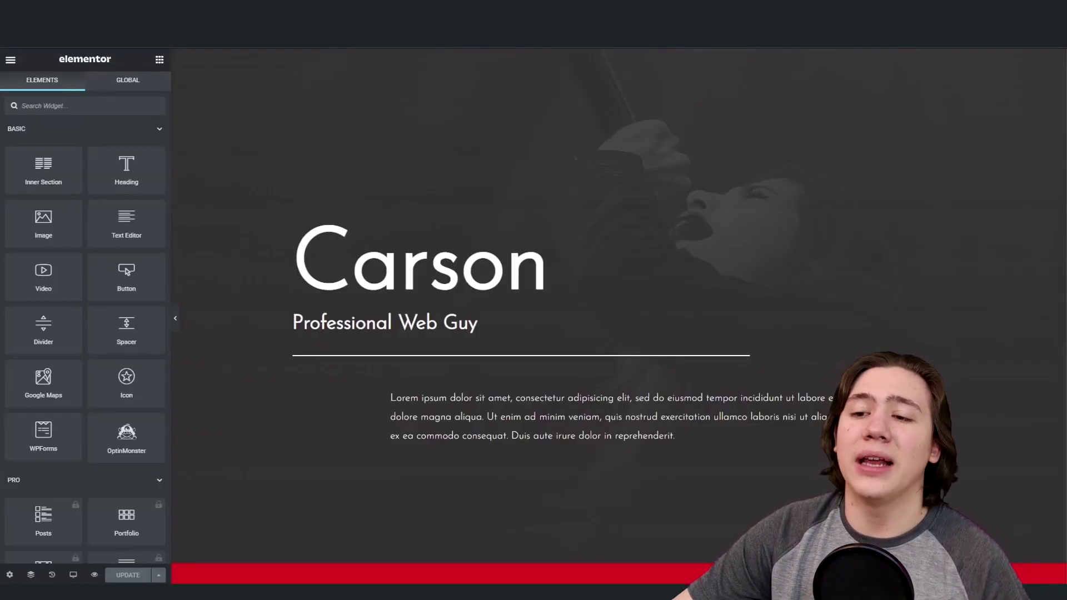
click(608, 46)
key(Return)
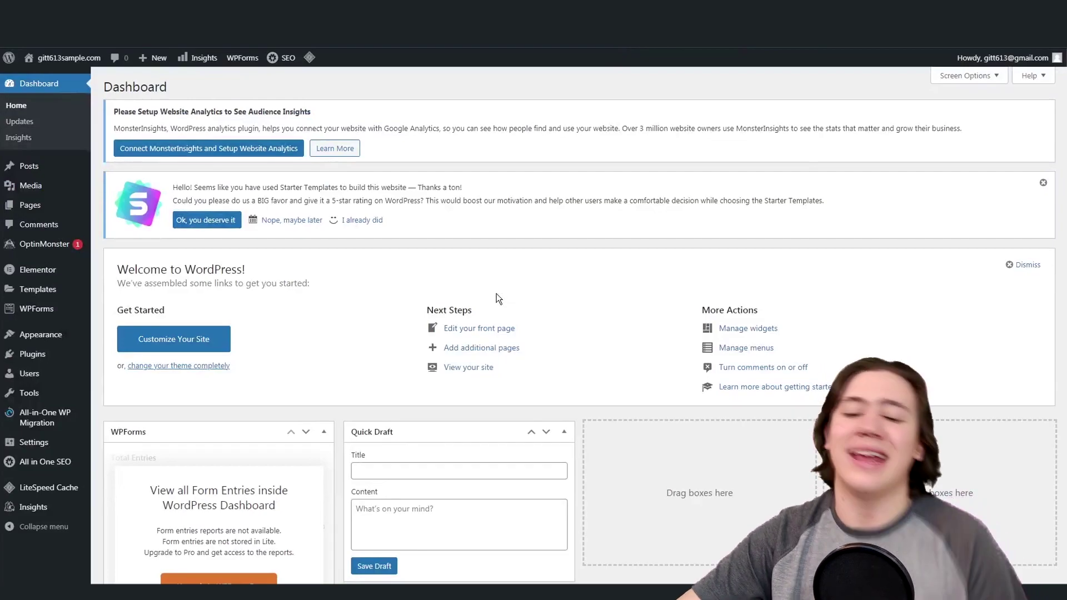
click(28, 289)
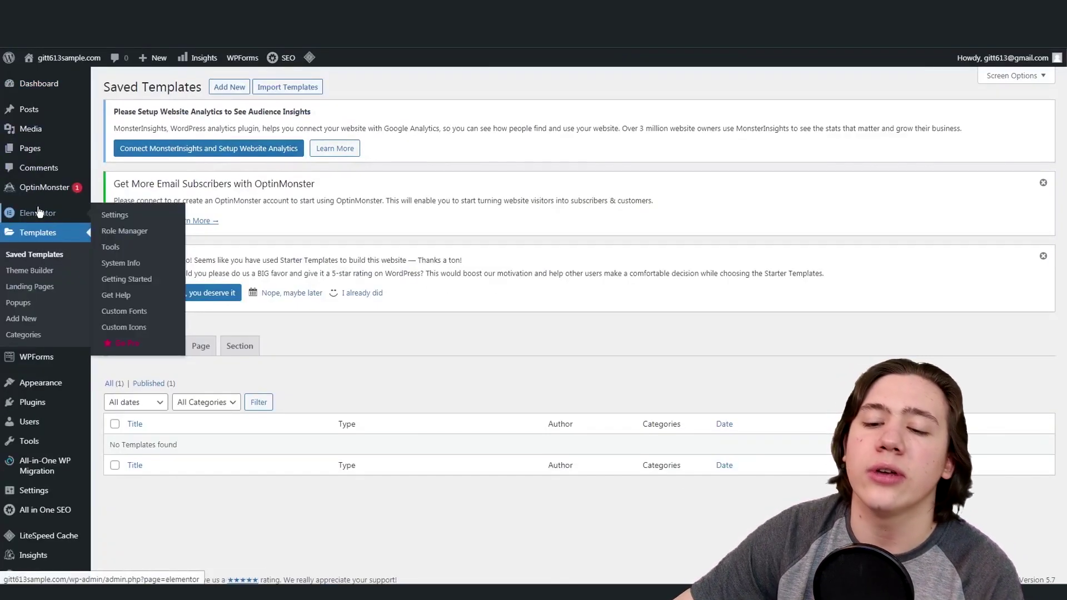
Step: Open Elementor's settings and review the Style and Experiments options
click(39, 212)
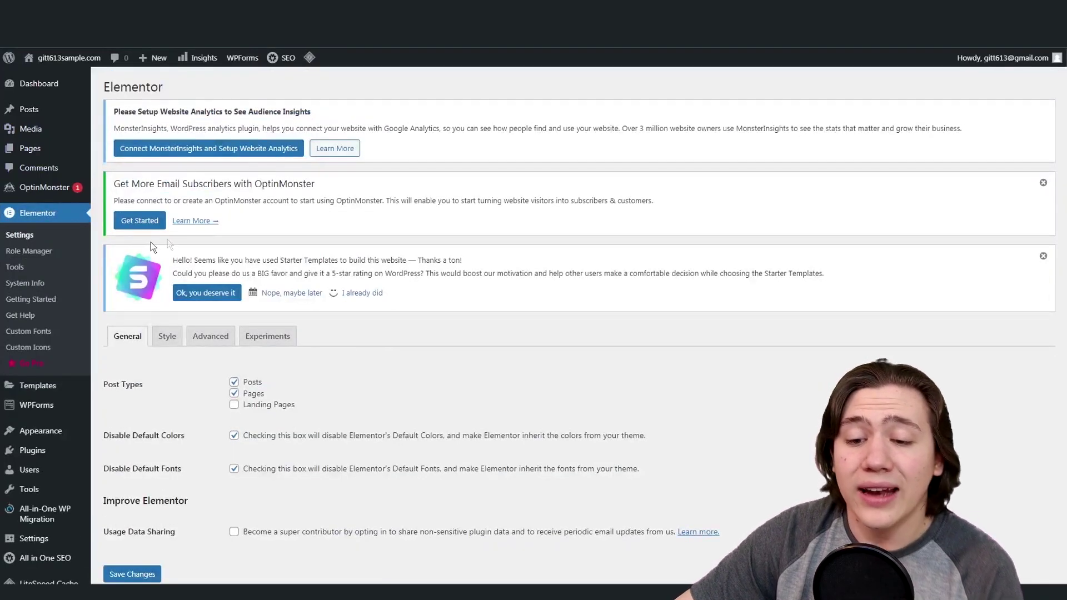
scroll(151, 246, down, 1)
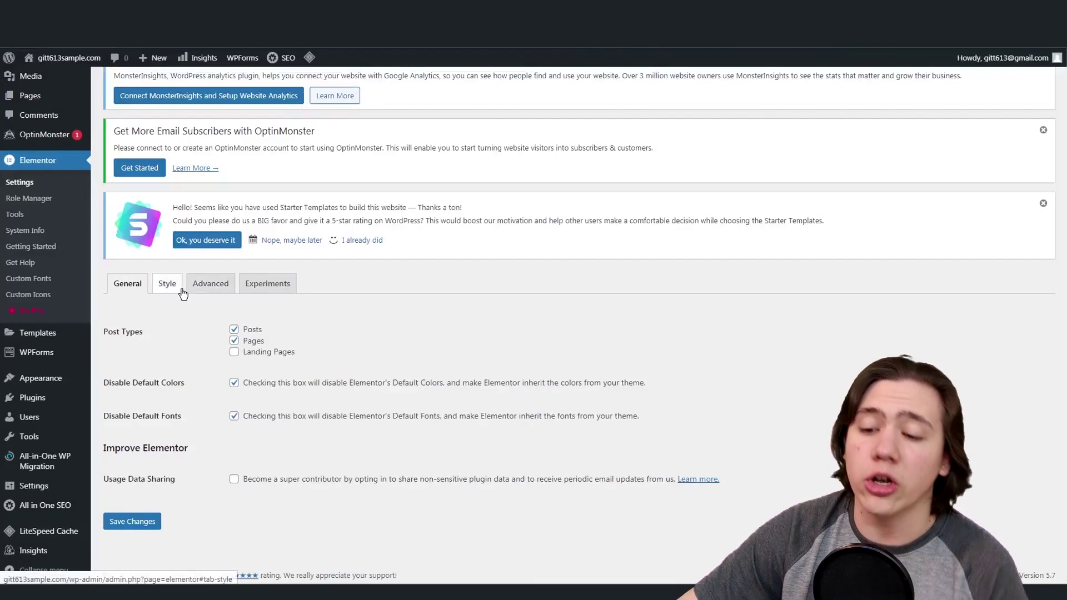
click(169, 285)
click(267, 285)
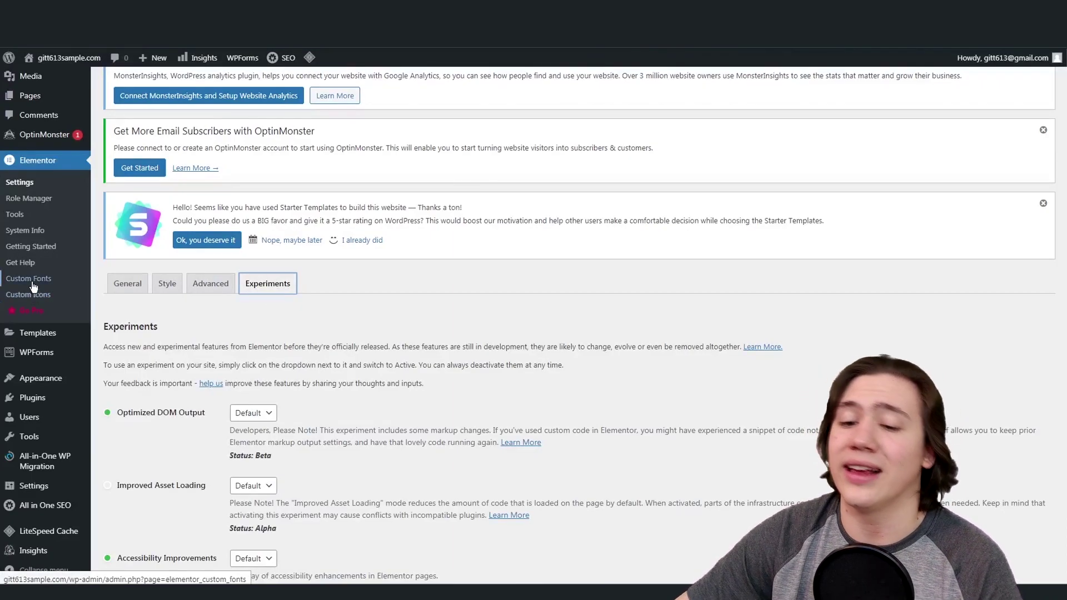
scroll(33, 286, down, 1)
mouse_move(49, 297)
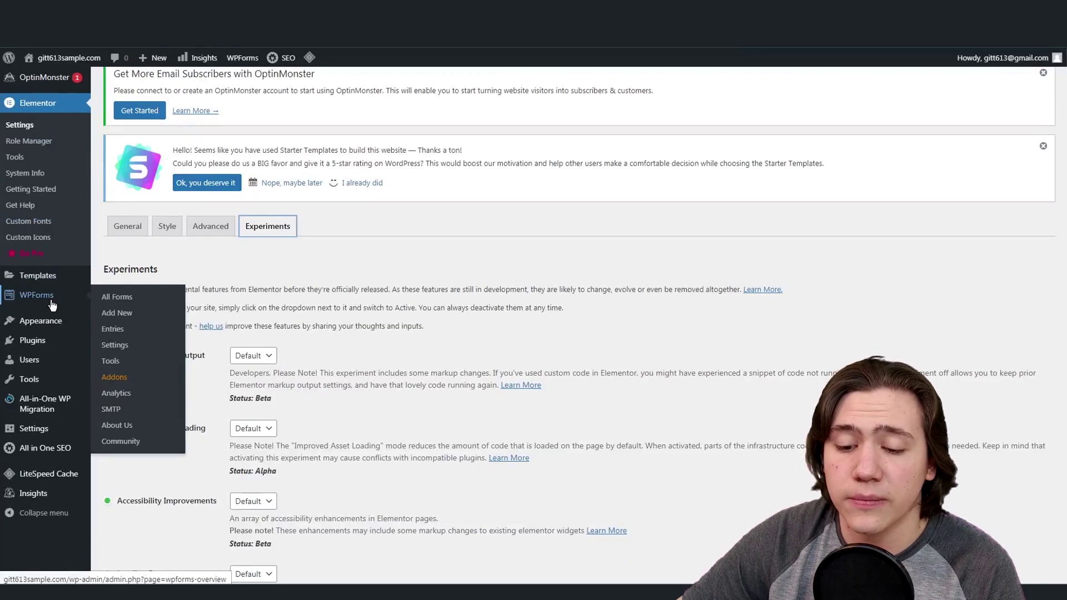
scroll(68, 253, up, 2)
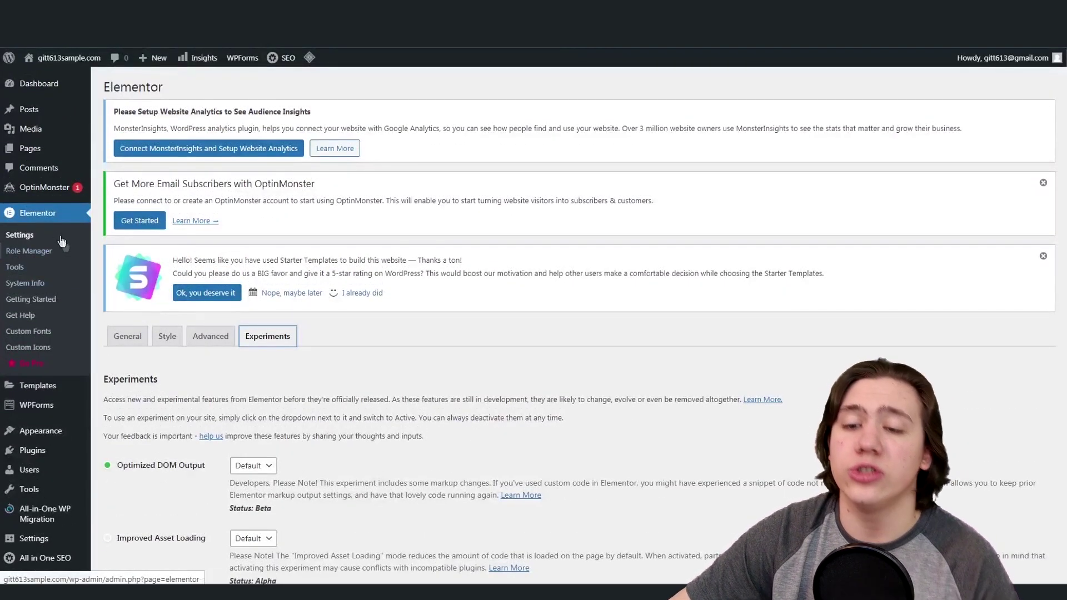
Step: Open the "Hello world!" post in the editor to view it, and return to the Posts list
click(50, 120)
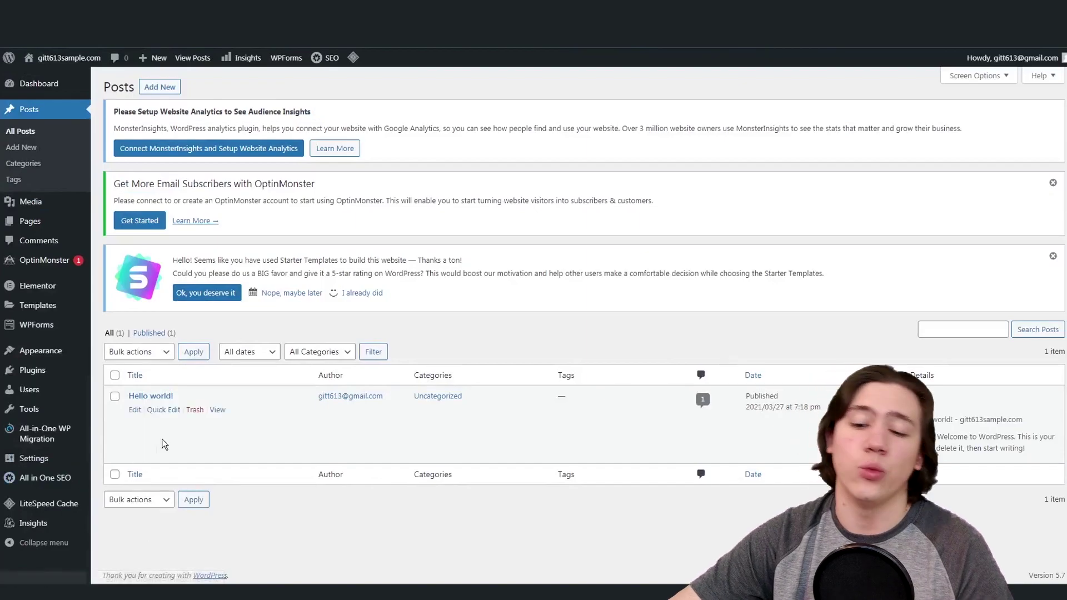
click(134, 411)
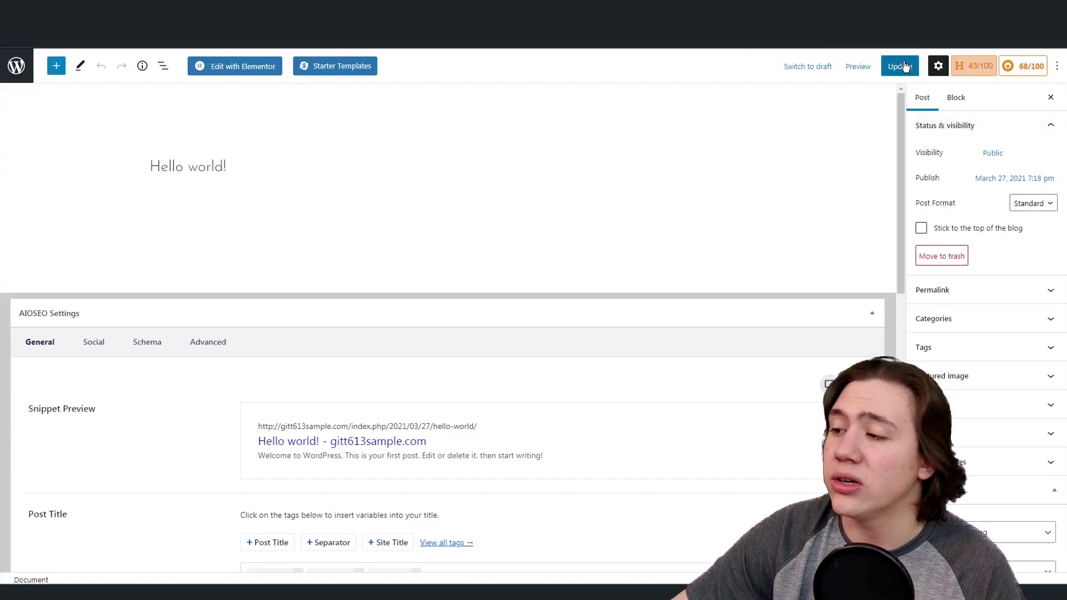
click(21, 70)
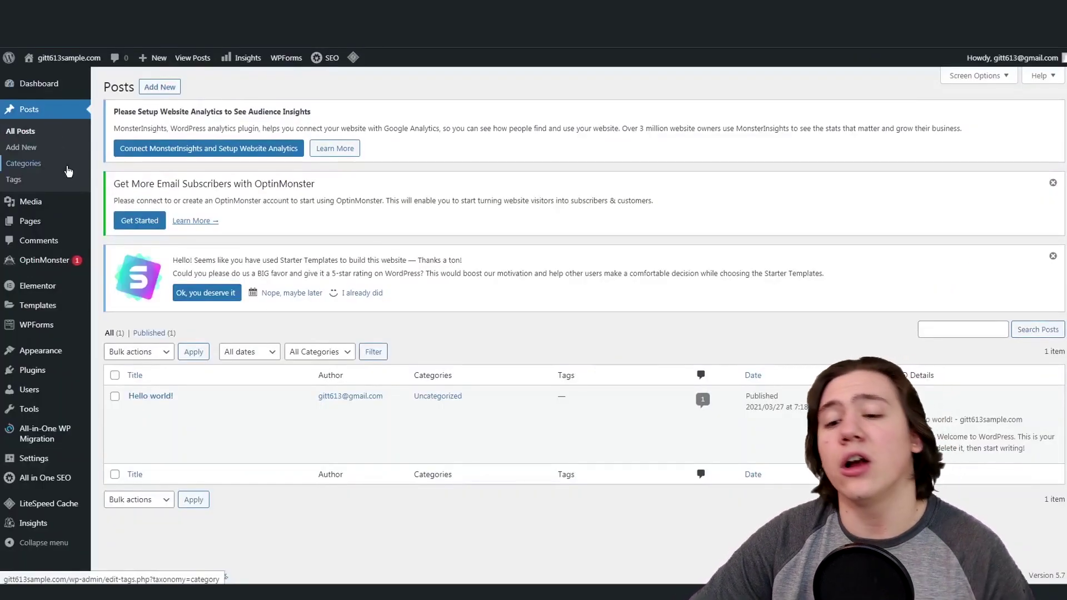
Step: Open the list of all pages and look through the site's existing pages
mouse_move(35, 228)
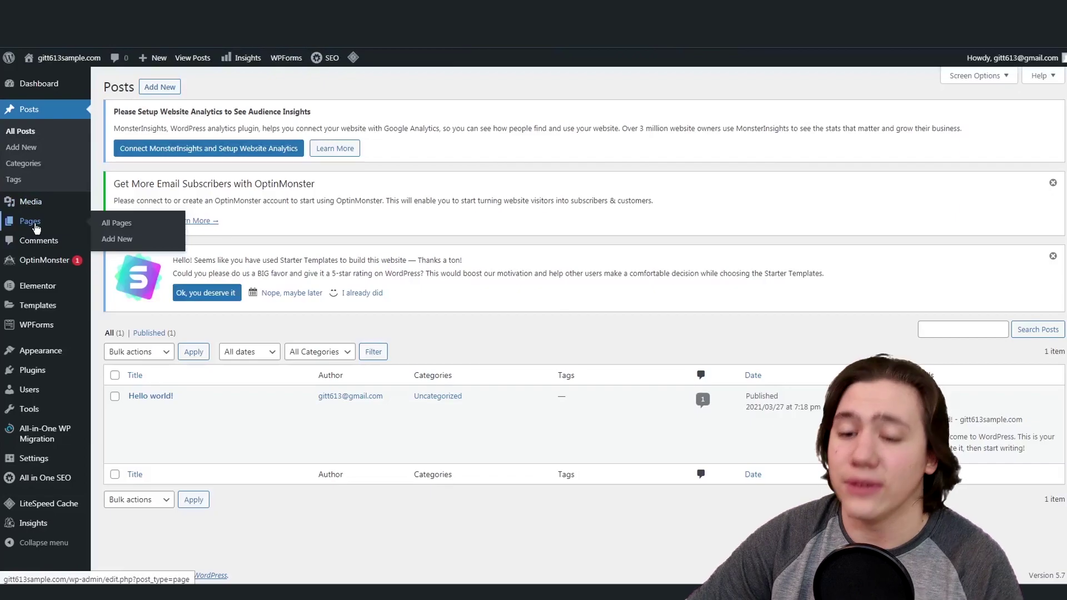
click(35, 223)
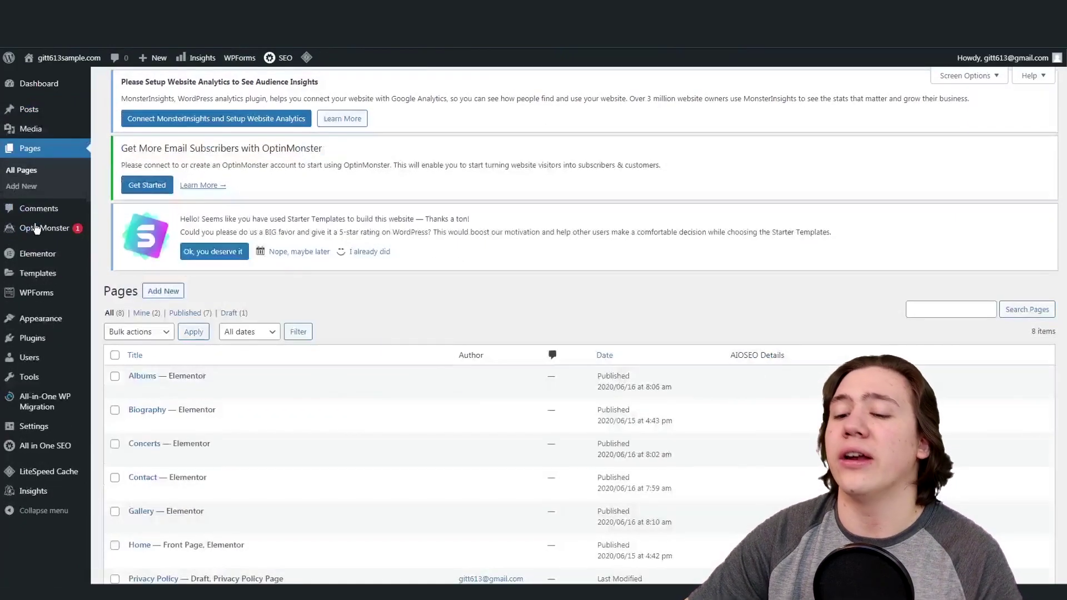
scroll(230, 359, down, 1)
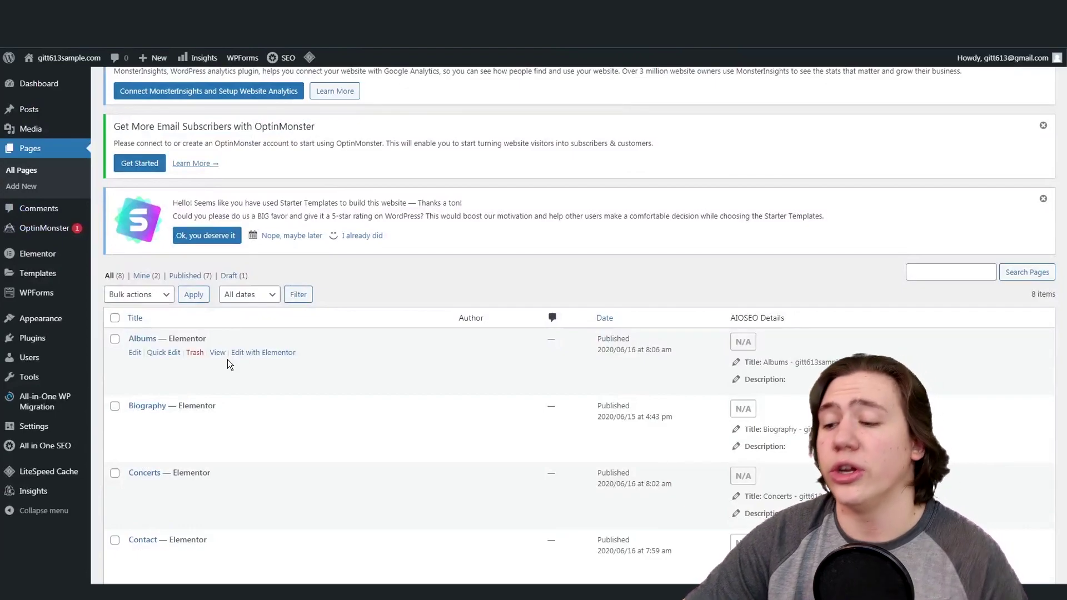
scroll(228, 359, down, 5)
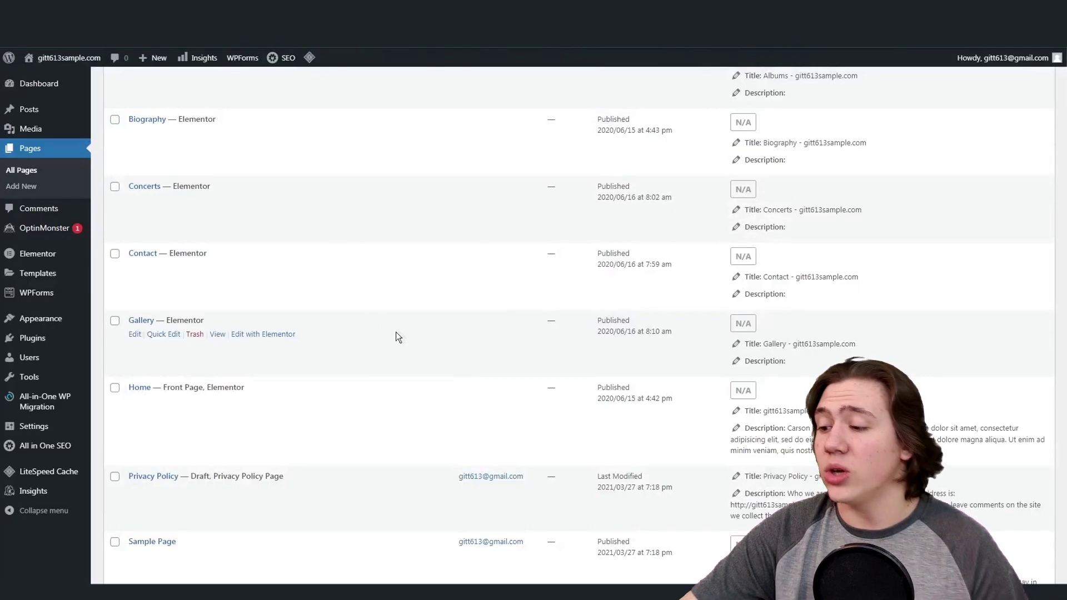
scroll(394, 332, down, 2)
Step: Open the Albums page's SEO title for editing in the Pages list and cancel the edit
scroll(407, 316, up, 6)
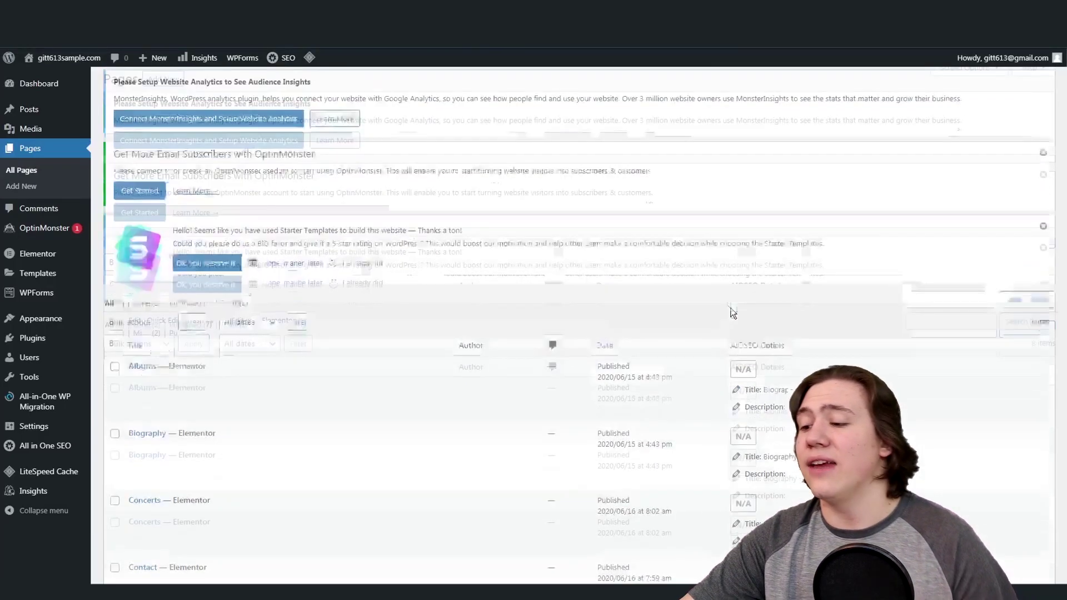
scroll(739, 311, up, 2)
click(735, 418)
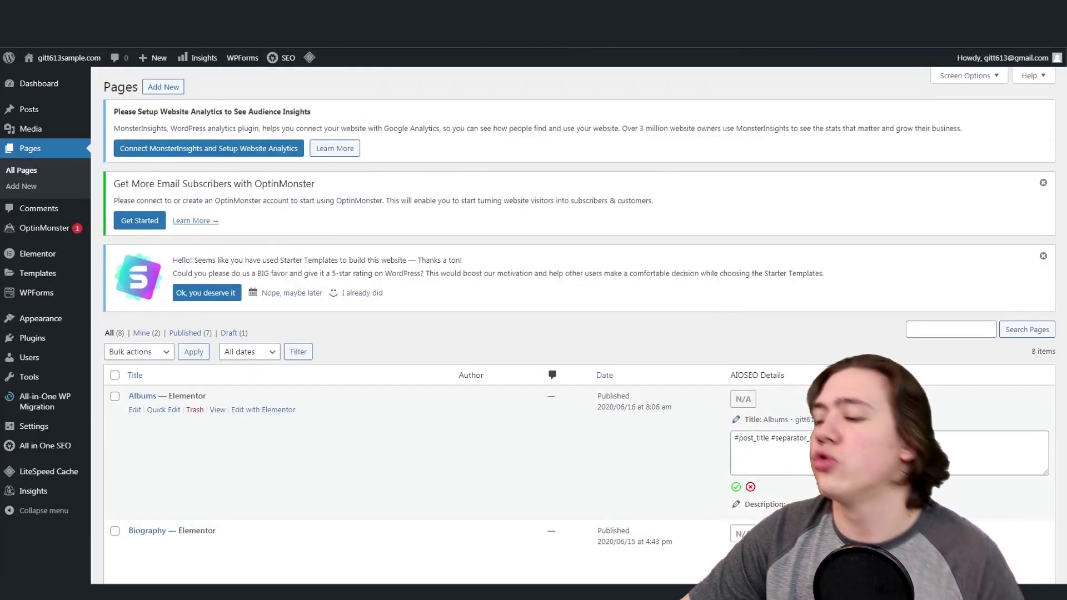
click(751, 486)
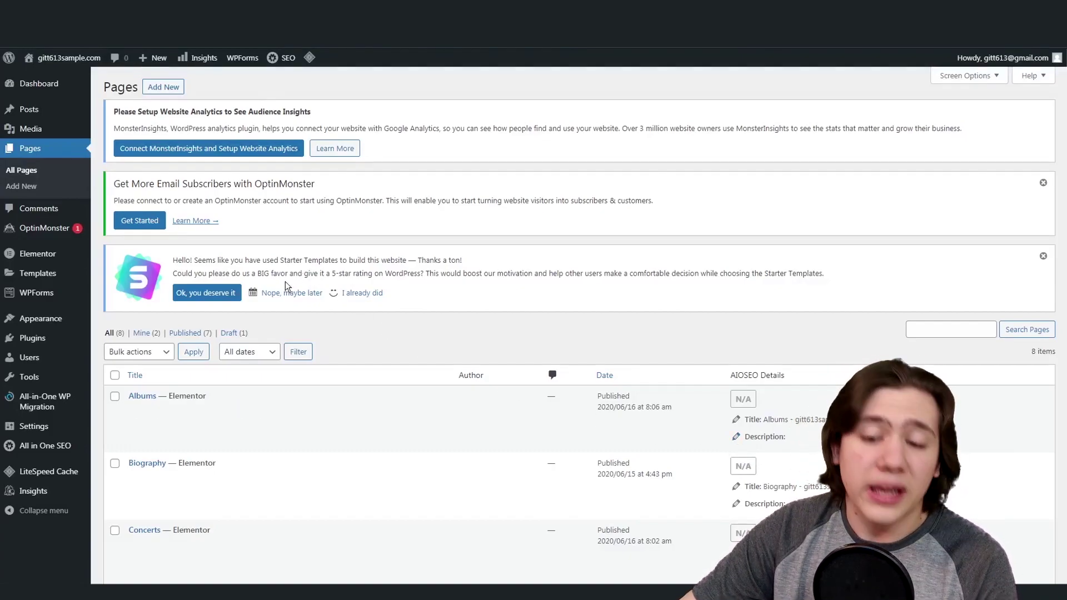
Step: Open the installed plugins list, go to Add Plugins, and browse the featured plugins
click(48, 337)
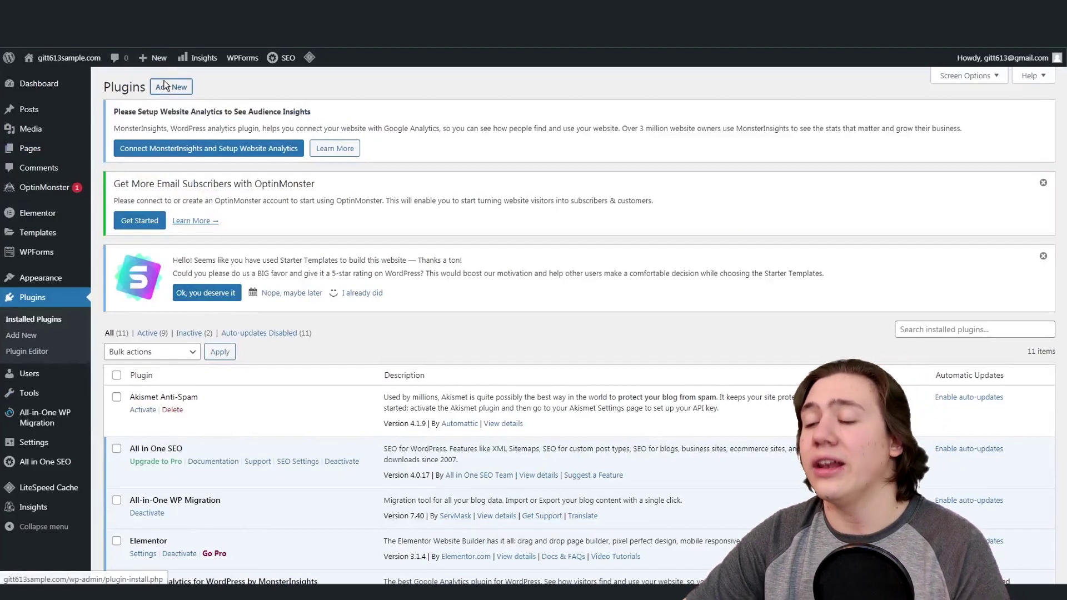
click(177, 97)
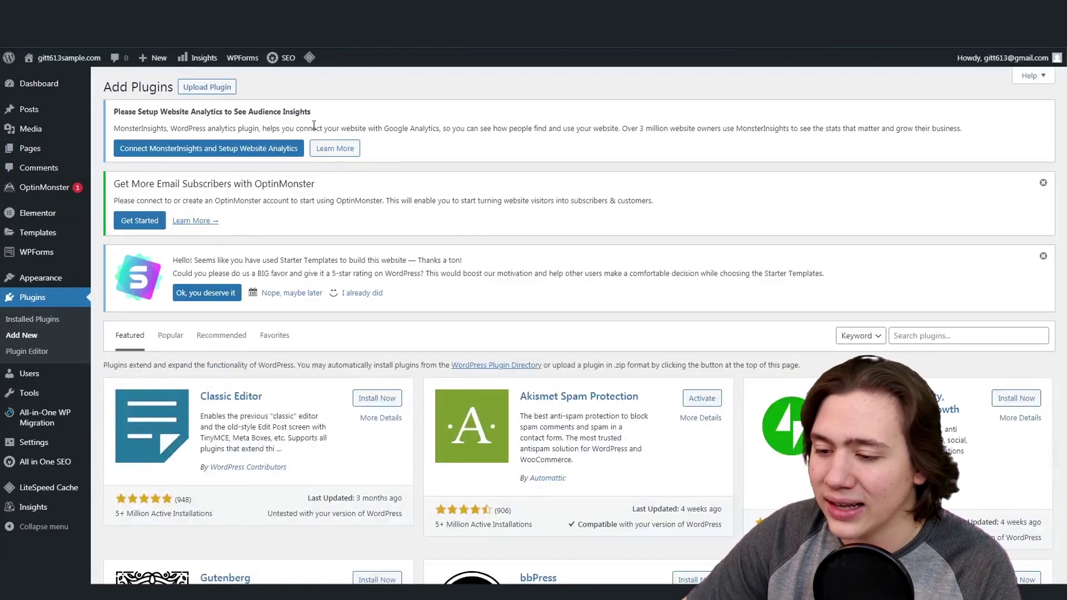
scroll(249, 230, down, 1)
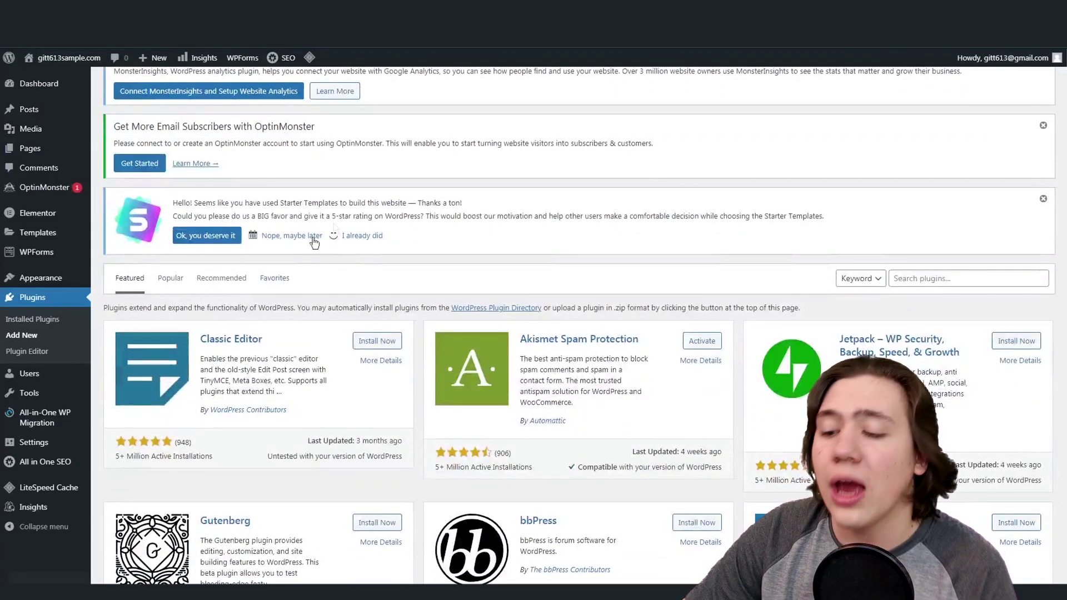